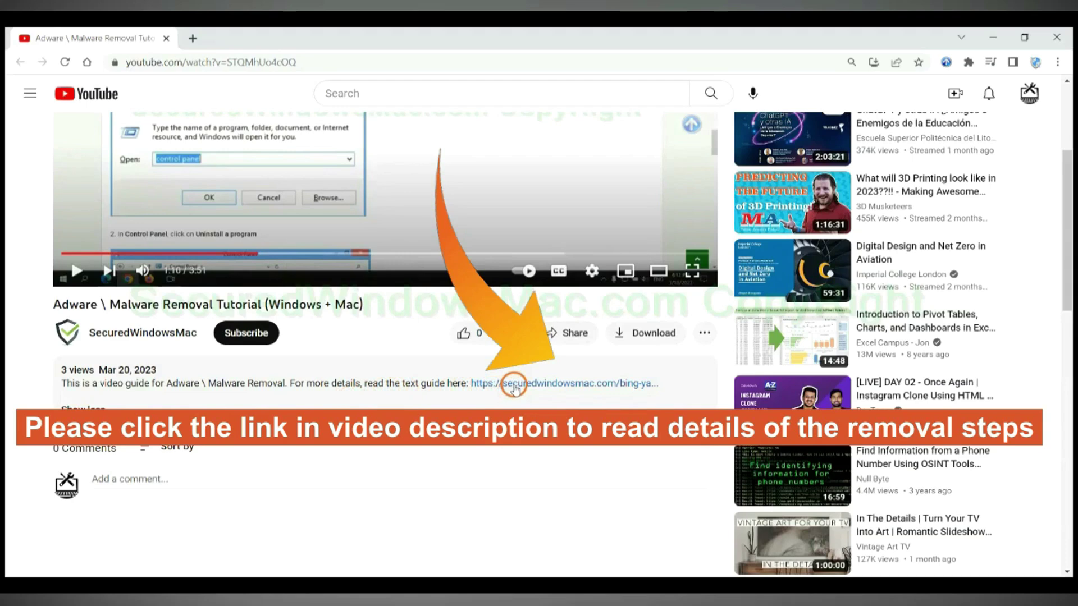
# - Open the securedwindowsmac.com removal guide from the YouTube description link in a new tab
pyautogui.click(515, 385)
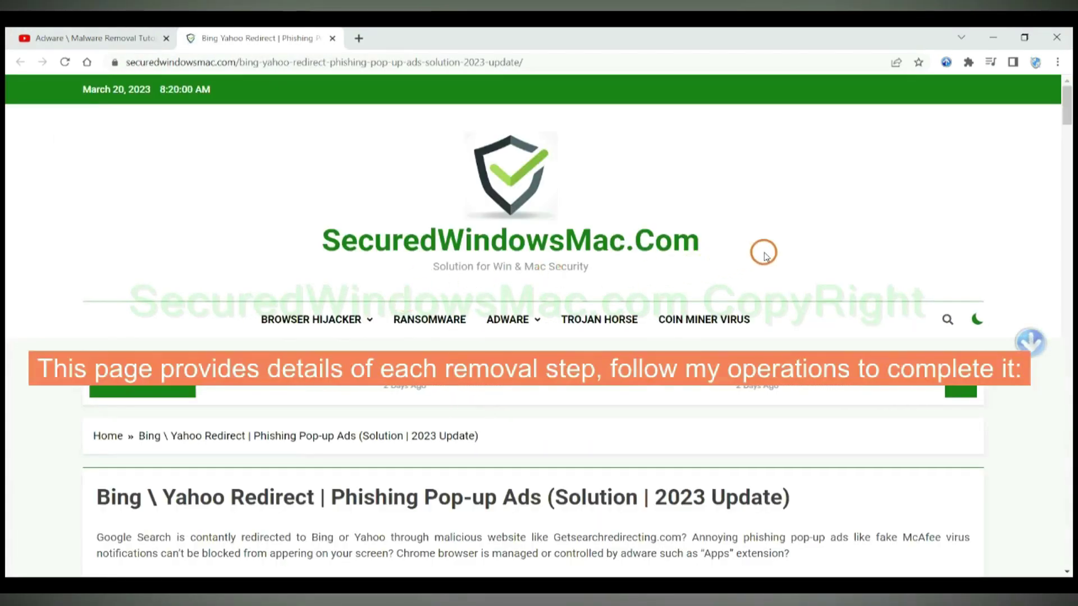
# - Scroll to the guide's SpyHunter section and download the free-trial SpyHunter installer for Windows
pyautogui.scroll(-15, 764, 257)
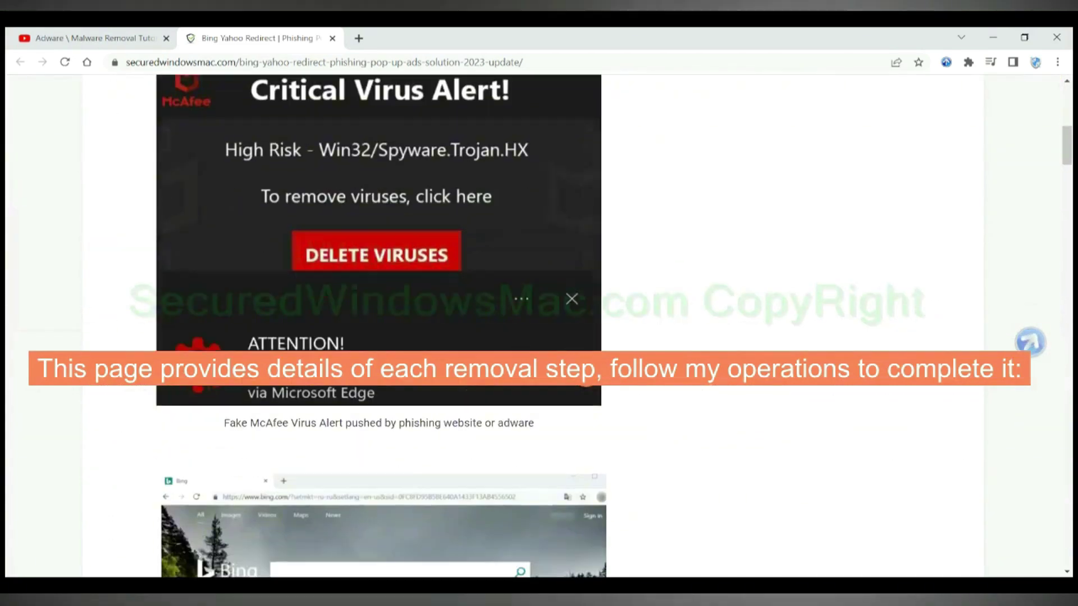
pyautogui.scroll(-4, 585, 373)
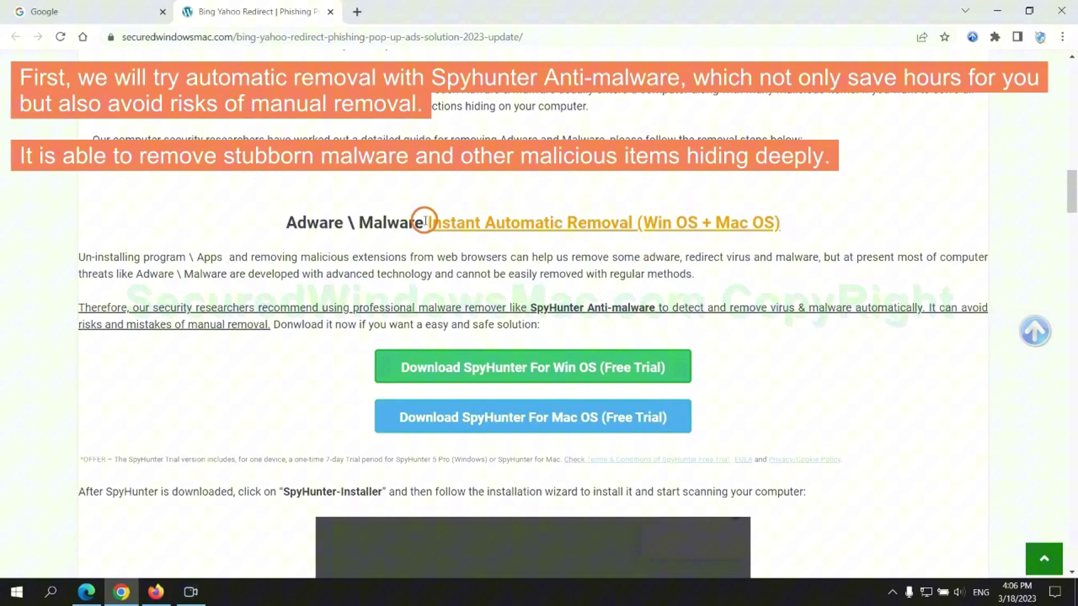
pyautogui.moveTo(425, 221); pyautogui.dragTo(631, 222)
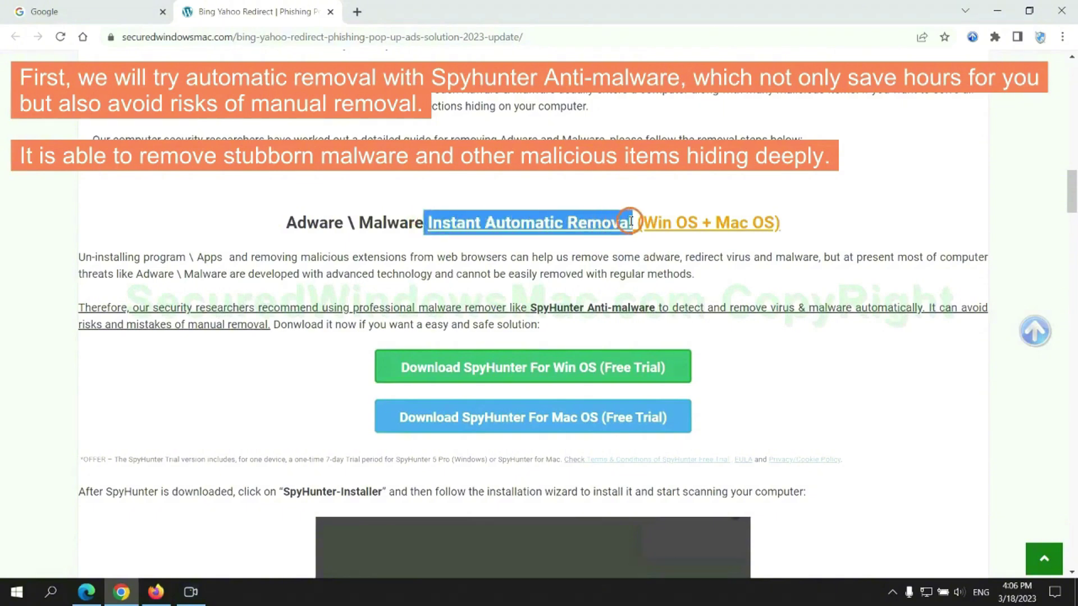
pyautogui.click(544, 192)
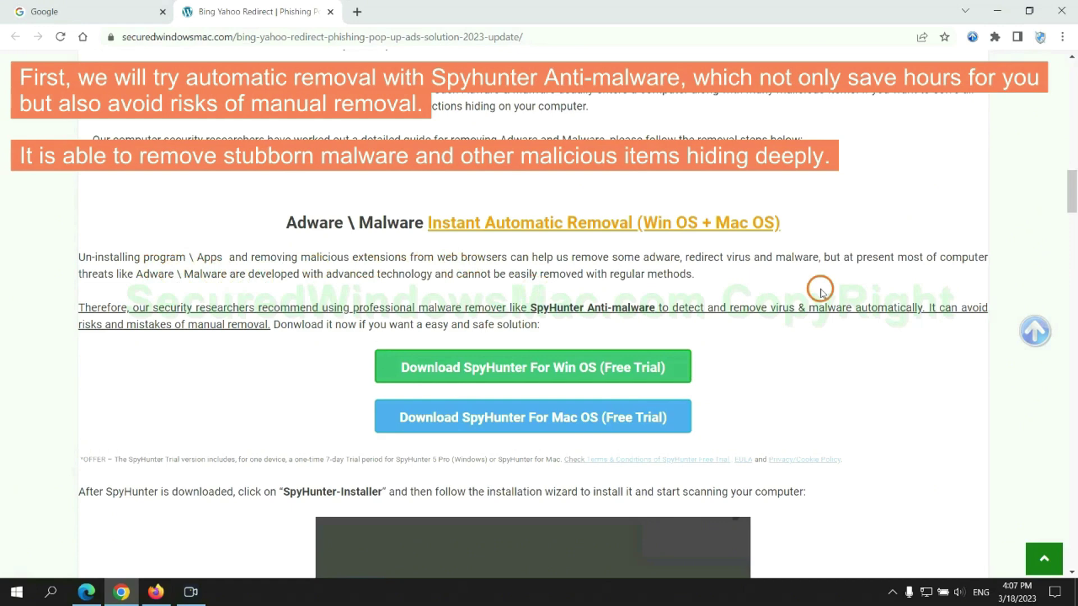
pyautogui.scroll(-1, 438, 287)
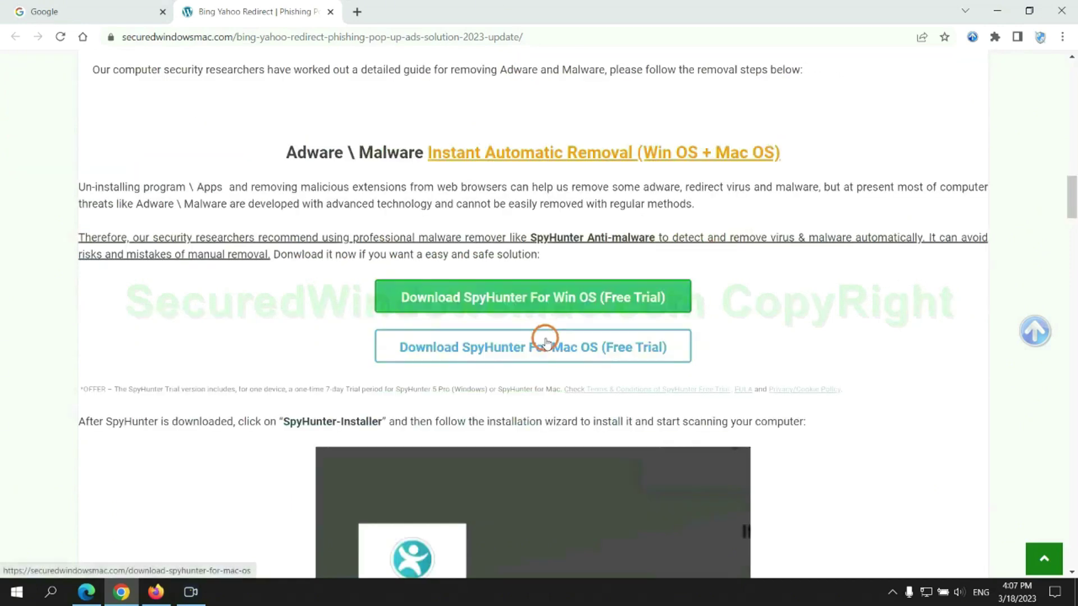
pyautogui.scroll(-1, 545, 339)
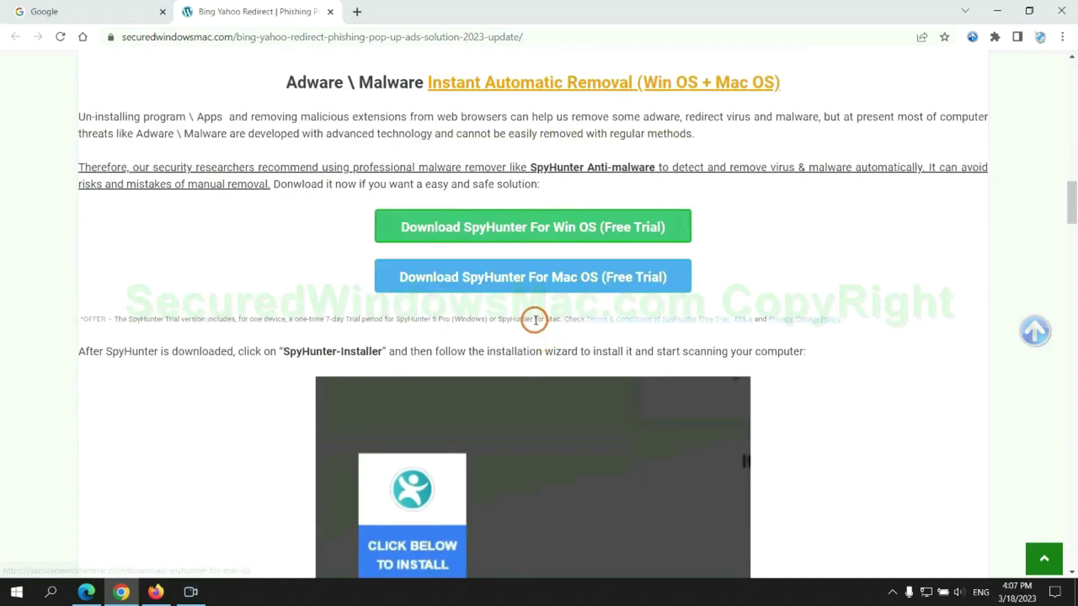
pyautogui.scroll(-1, 537, 318)
pyautogui.click(544, 160)
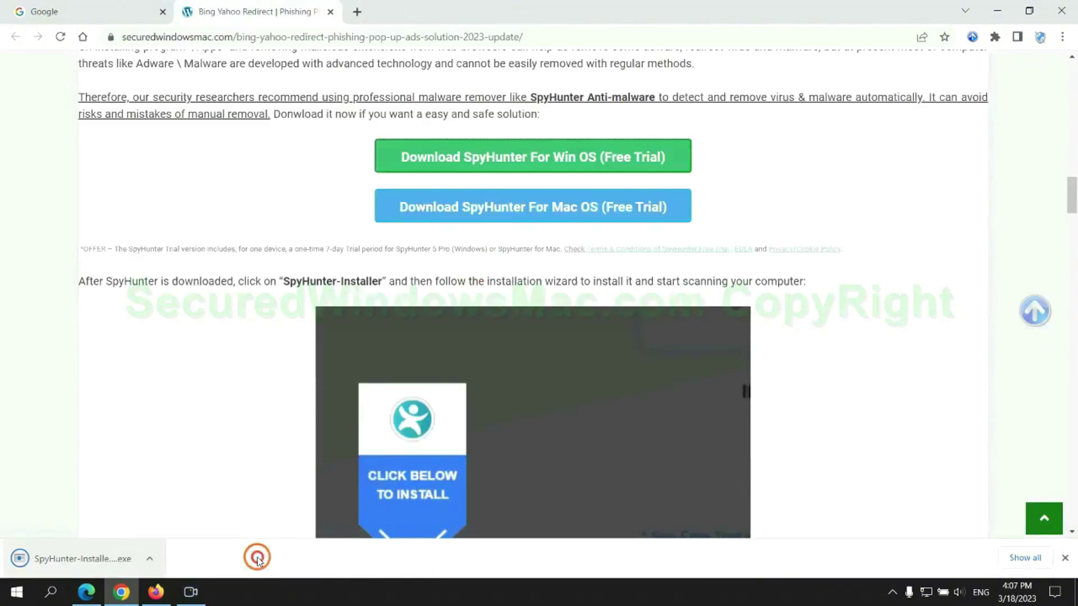
# - Run the downloaded SpyHunter installer from Chrome's download bar
pyautogui.click(103, 560)
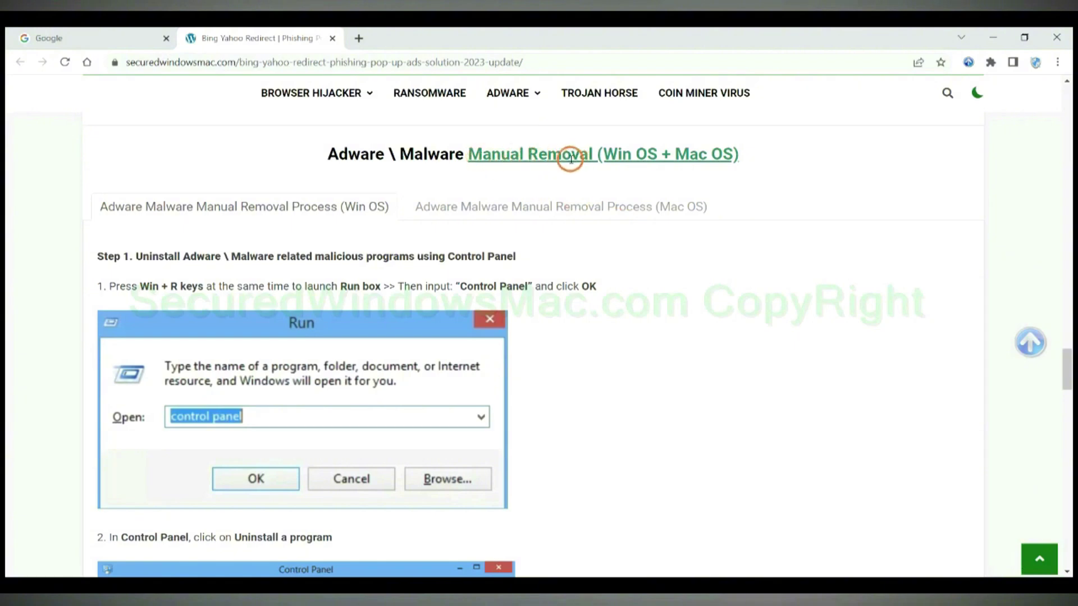
pyautogui.moveTo(603, 155); pyautogui.dragTo(657, 155)
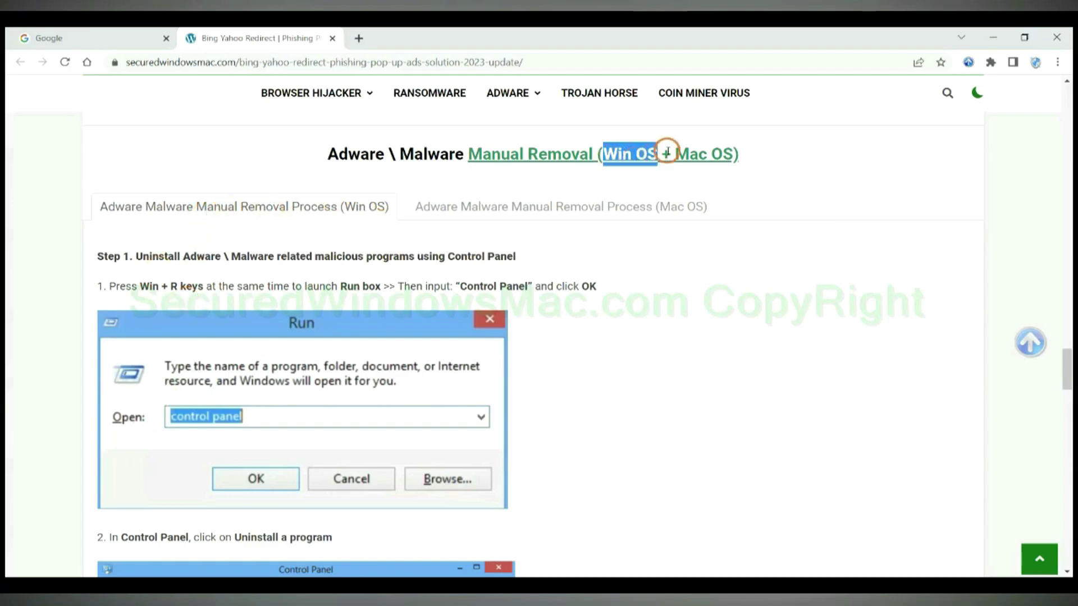
pyautogui.moveTo(672, 154); pyautogui.dragTo(733, 154)
pyautogui.click(551, 205)
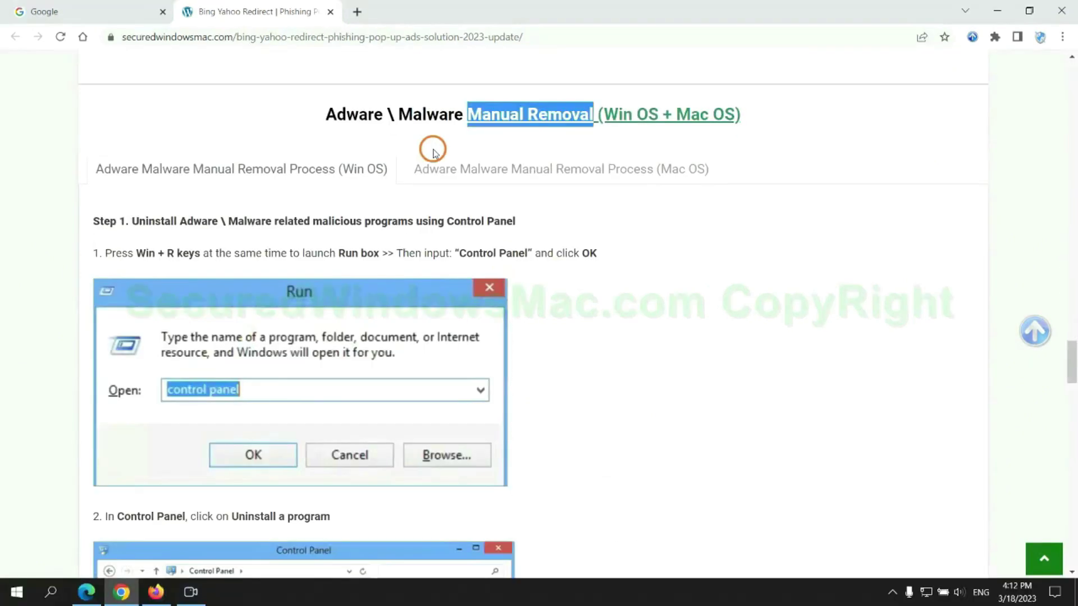
pyautogui.scroll(2, 399, 293)
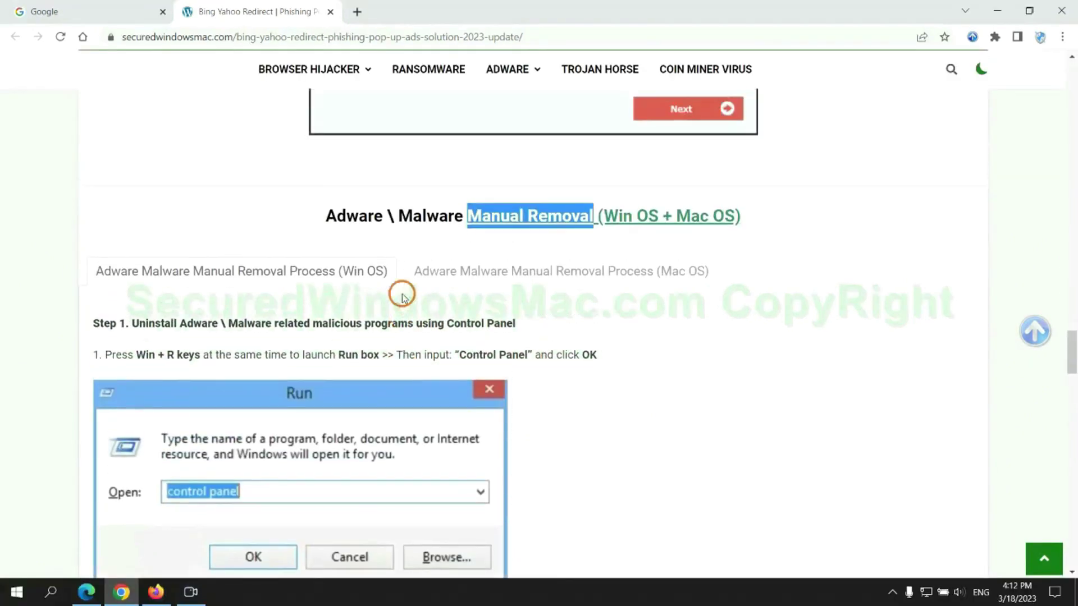
pyautogui.scroll(-3, 337, 278)
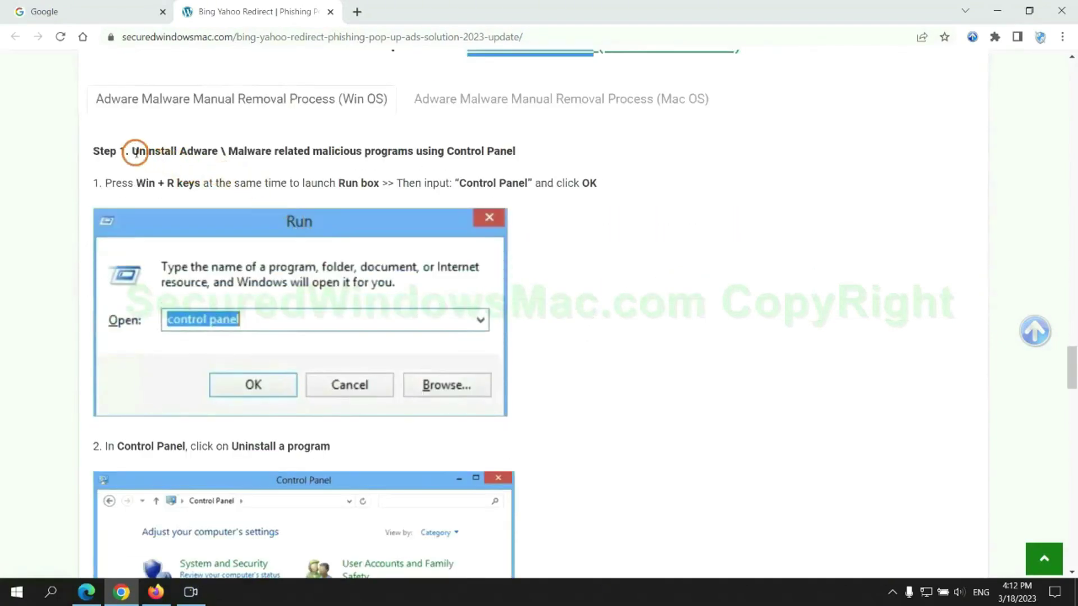
pyautogui.moveTo(133, 152); pyautogui.dragTo(414, 156)
pyautogui.click(716, 219)
pyautogui.scroll(-2, 673, 220)
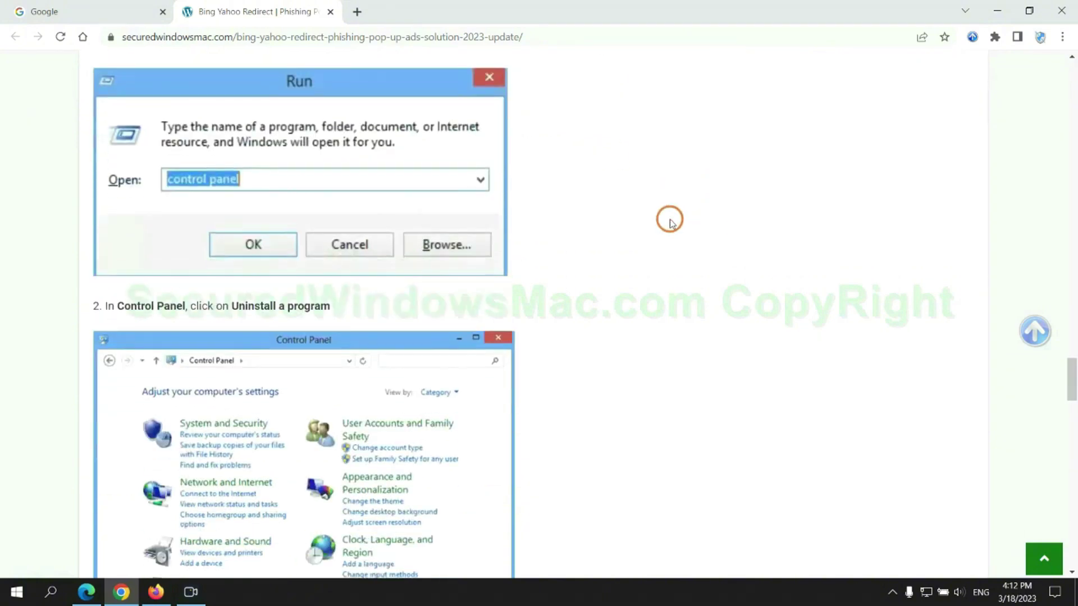
pyautogui.press('super+r')
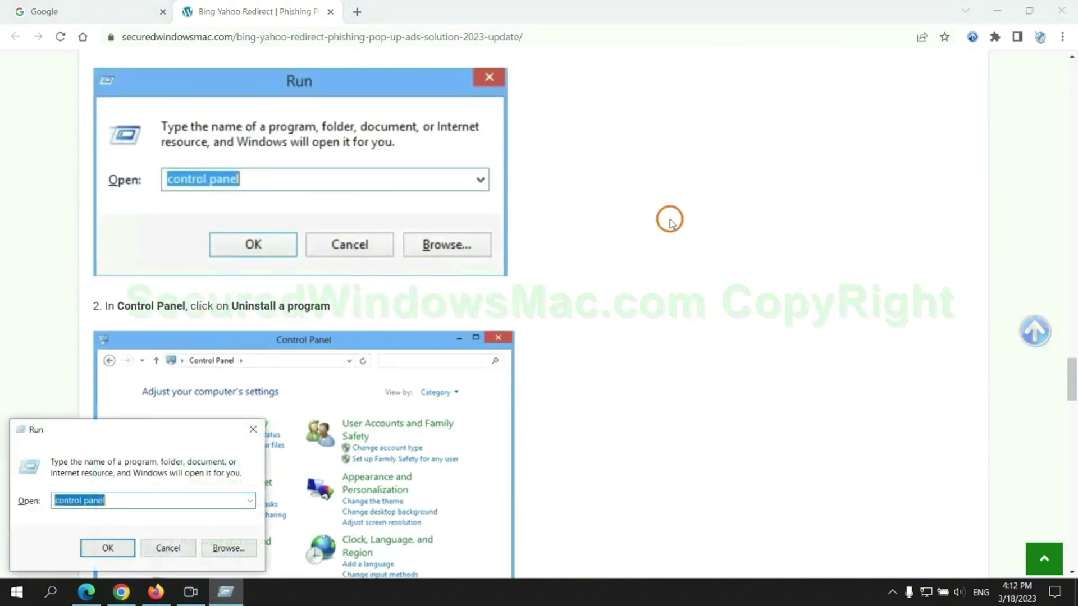
pyautogui.write('control pa')
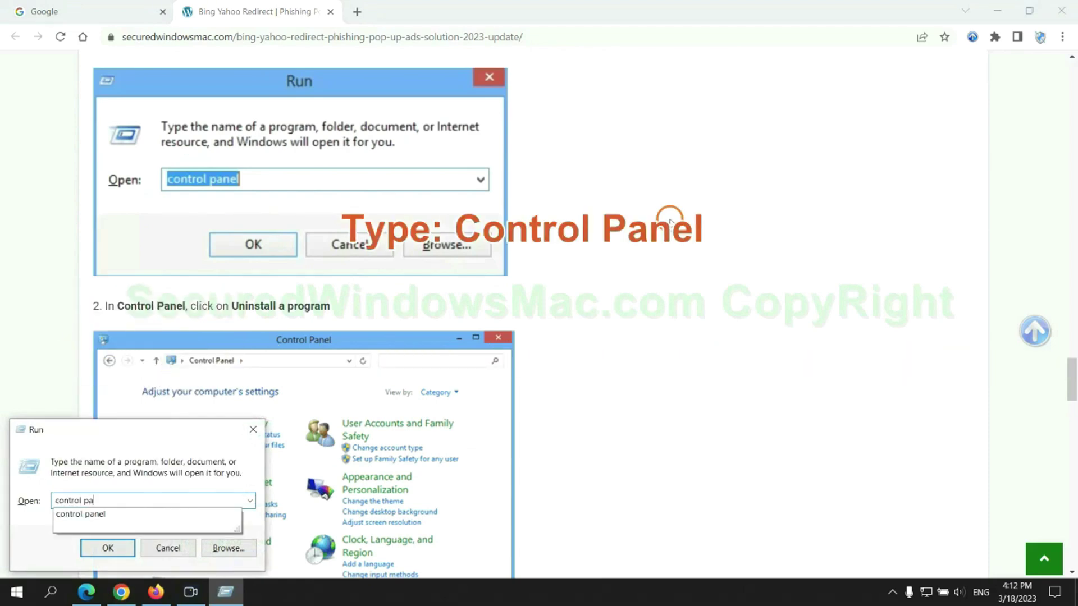
pyautogui.write('nel')
pyautogui.press('Return')
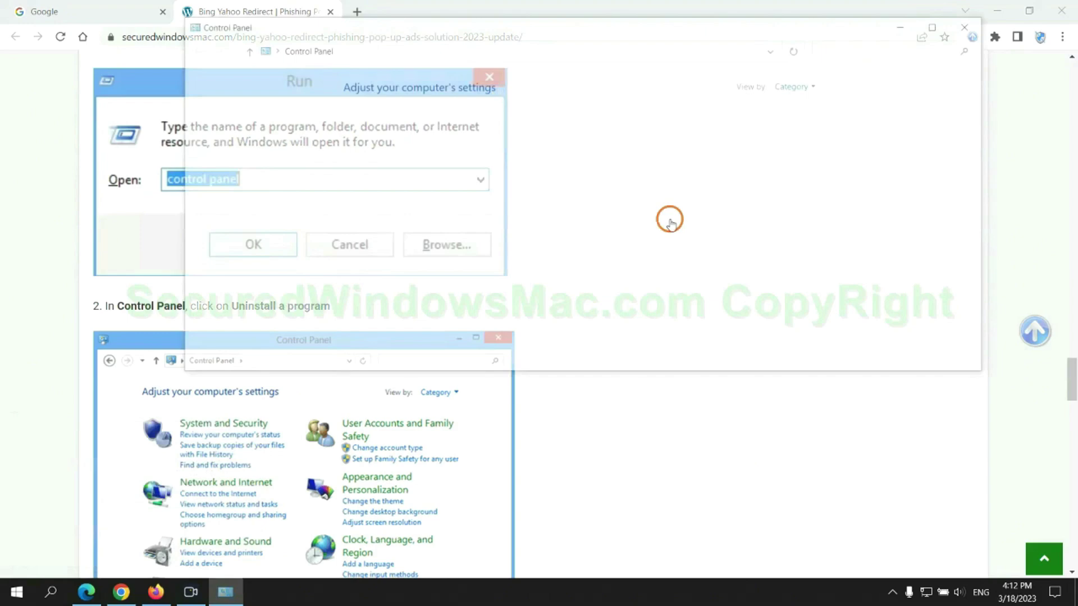
pyautogui.click(430, 296)
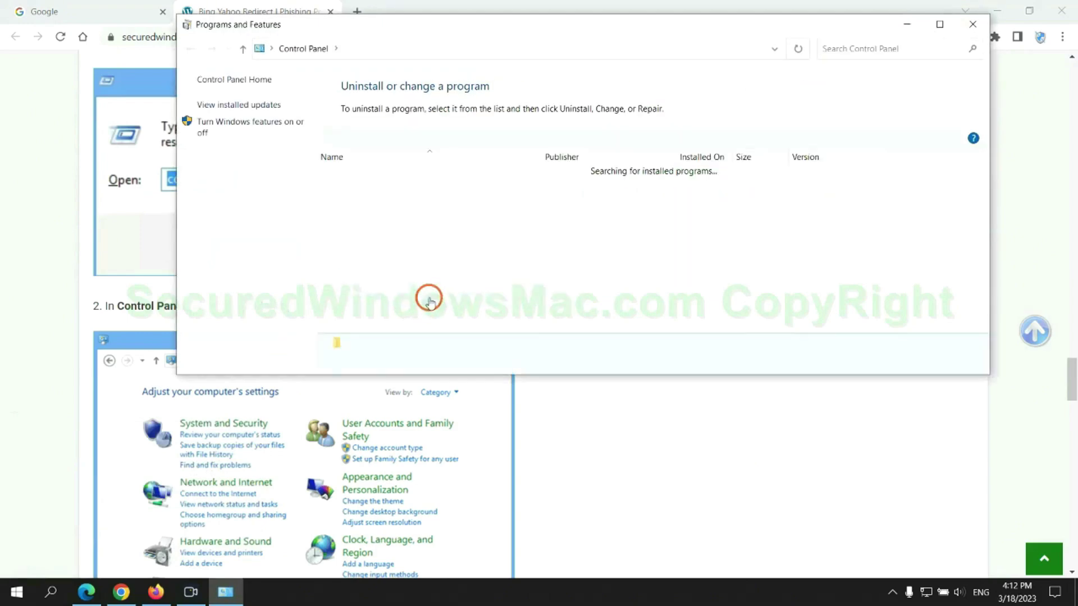
pyautogui.rightClick(356, 201)
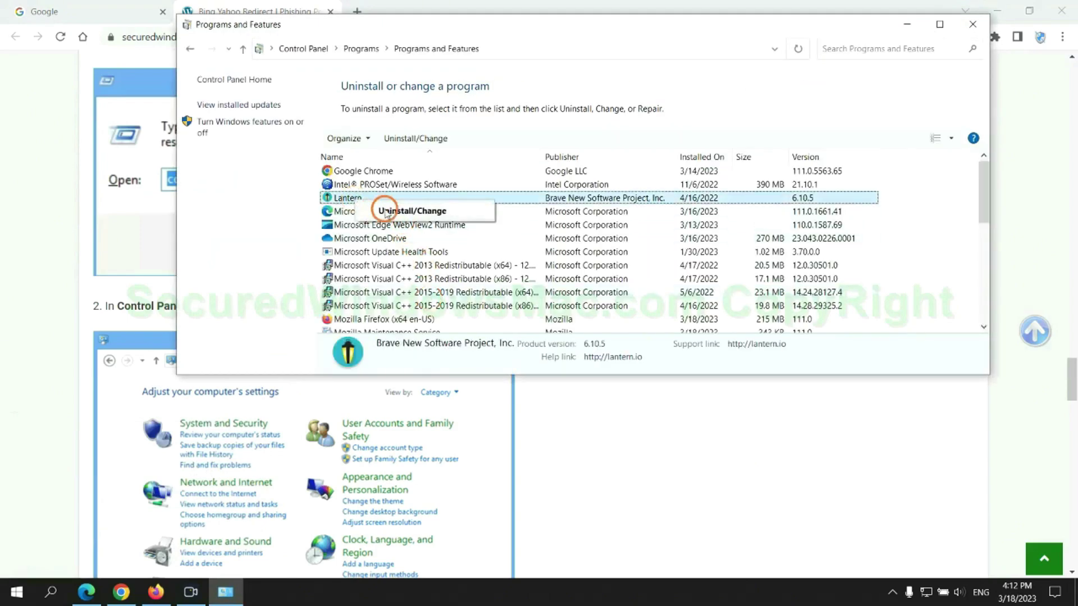
# - Close the installed programs list, scroll to the guide's Step 2, and switch to Edge
pyautogui.click(973, 24)
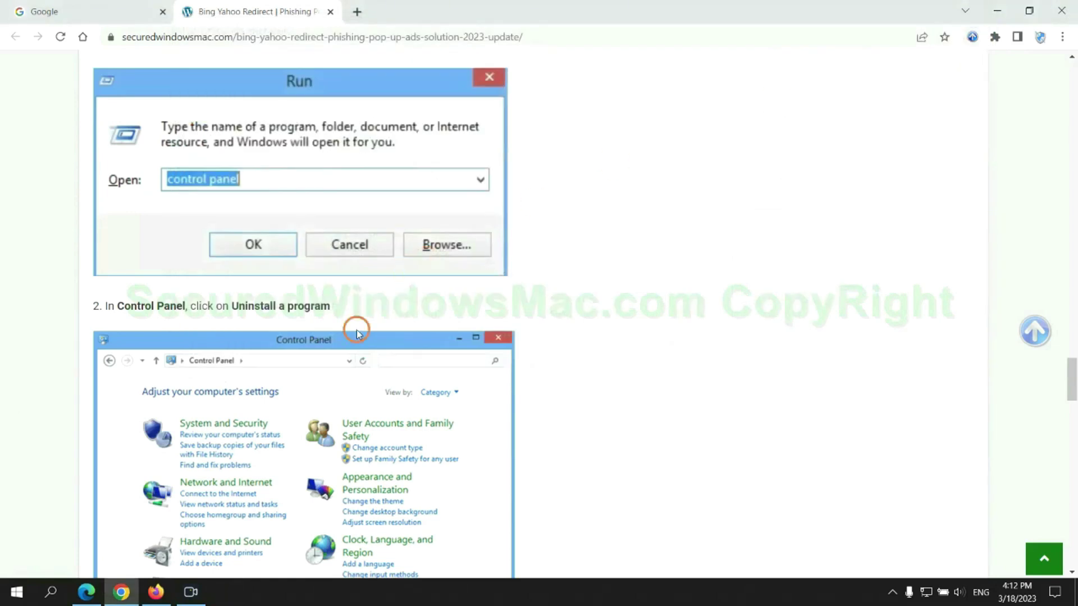
pyautogui.scroll(-8, 316, 361)
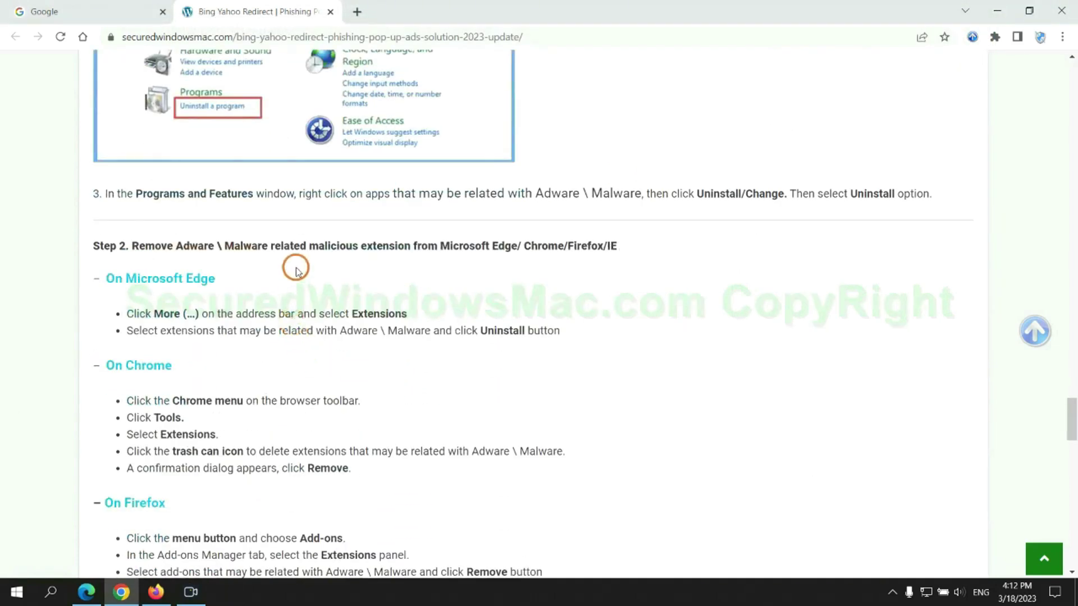
pyautogui.moveTo(305, 248); pyautogui.dragTo(413, 247)
pyautogui.click(433, 270)
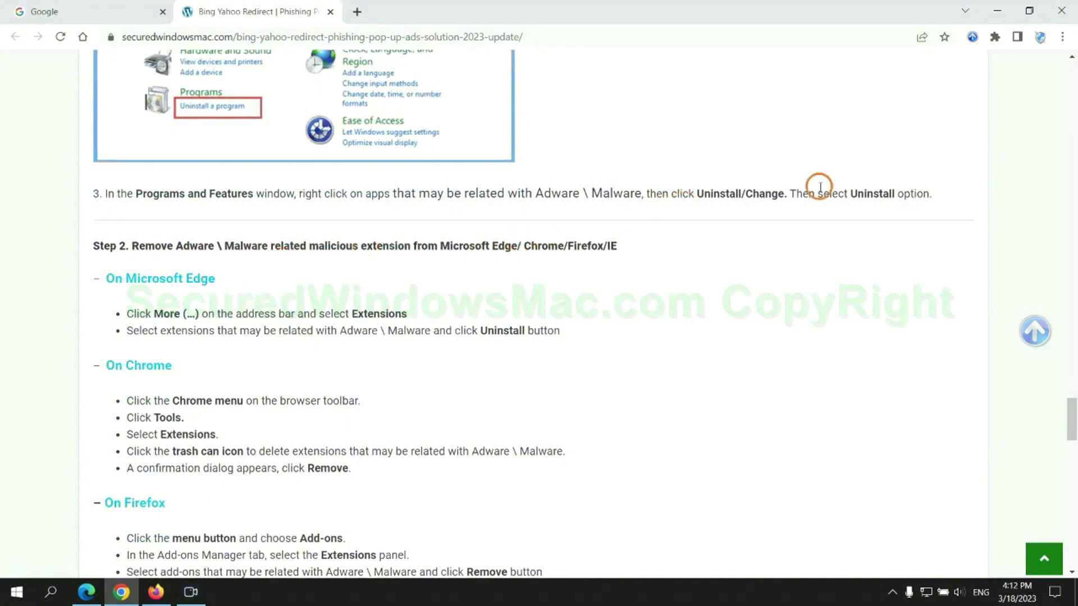
pyautogui.click(87, 591)
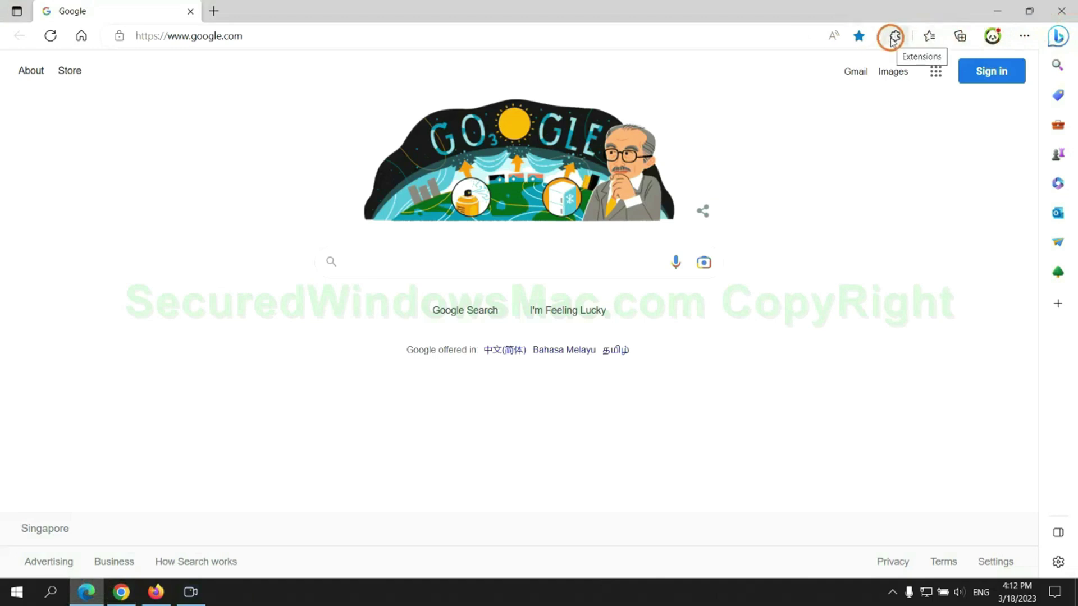
# - Remove the McAfee WebAdvisor extension from Edge and close the extensions page
pyautogui.click(892, 37)
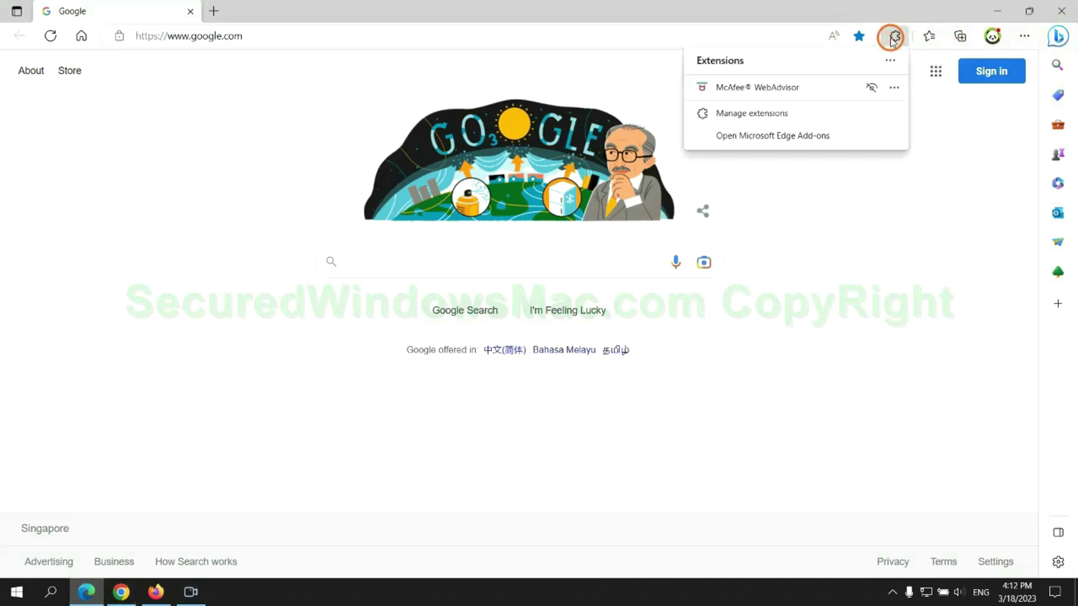
pyautogui.click(746, 111)
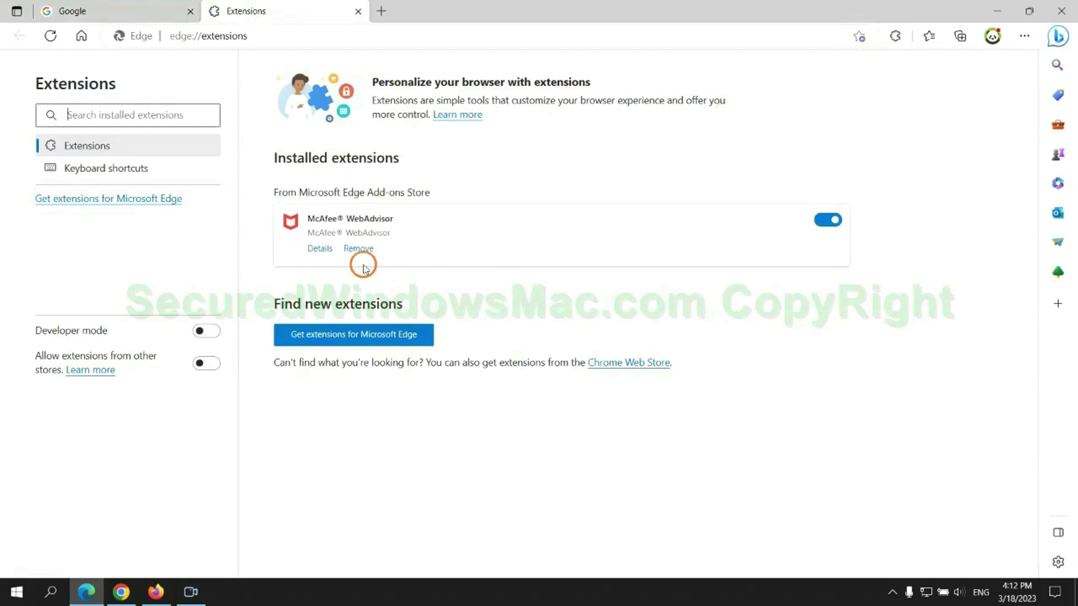
pyautogui.click(358, 250)
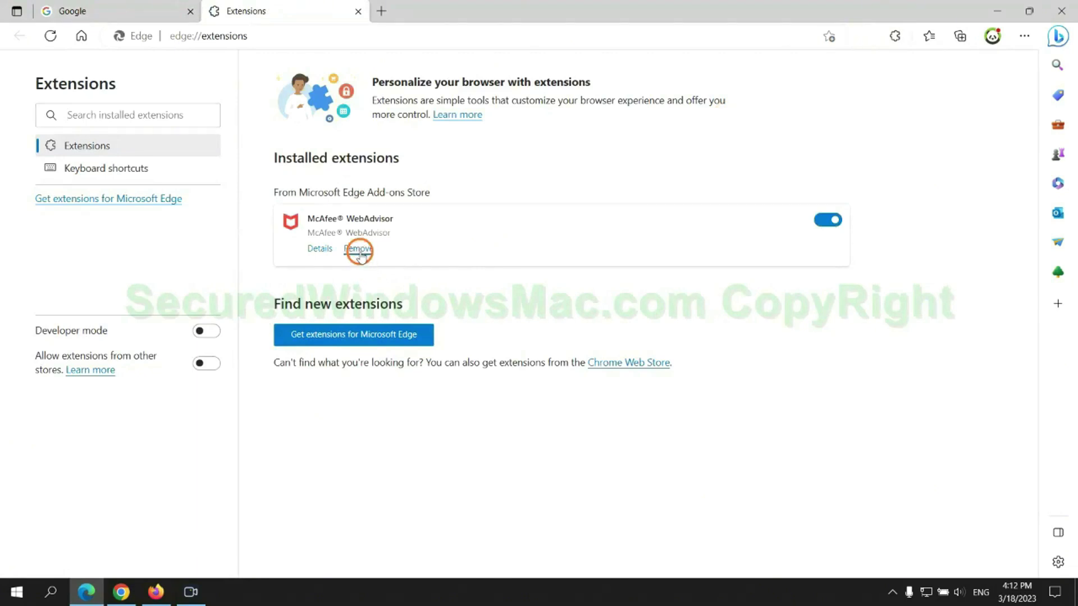
pyautogui.click(775, 134)
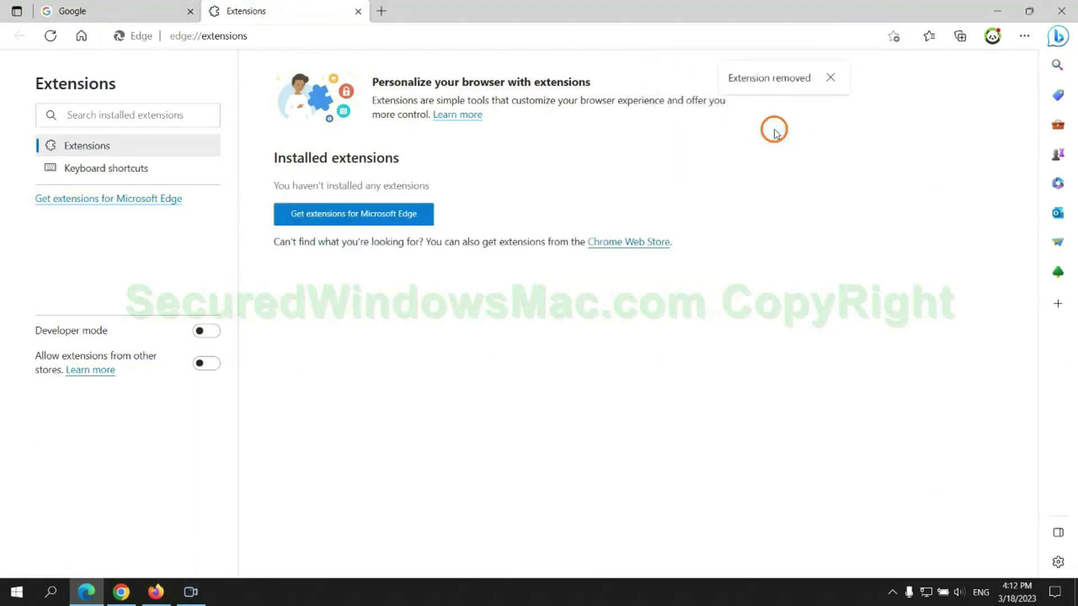
pyautogui.click(358, 11)
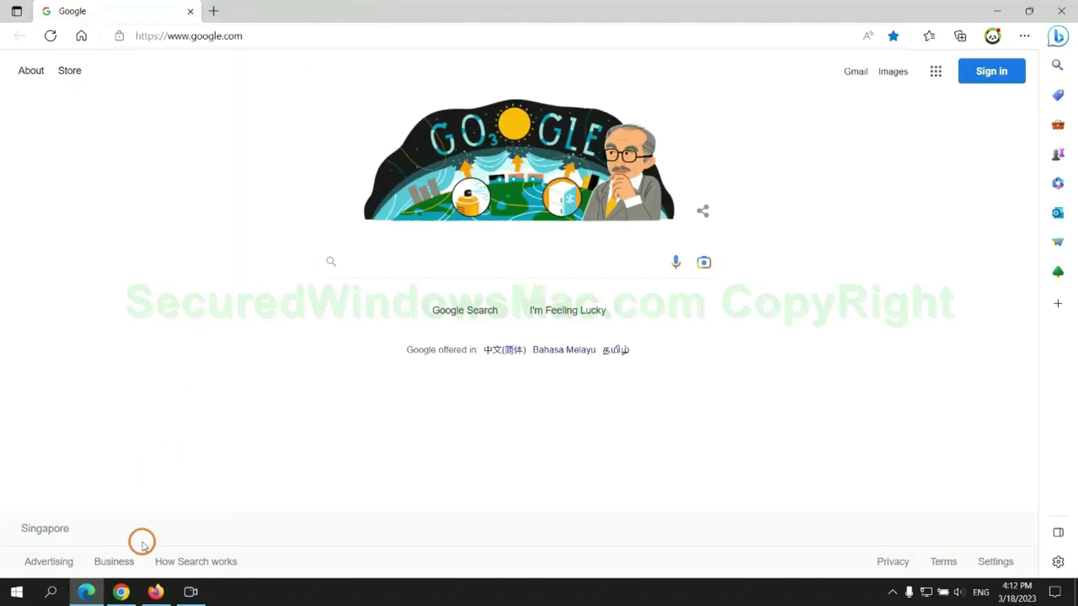
# - Remove the Ecosia extension from Chrome and close its uninstall feedback page
pyautogui.click(121, 592)
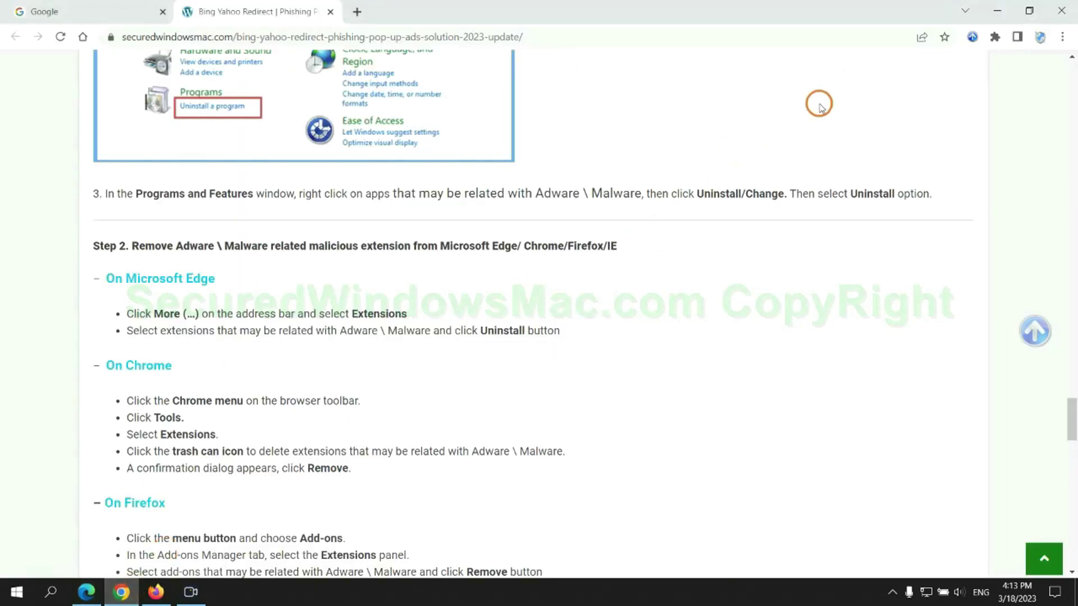
pyautogui.click(995, 36)
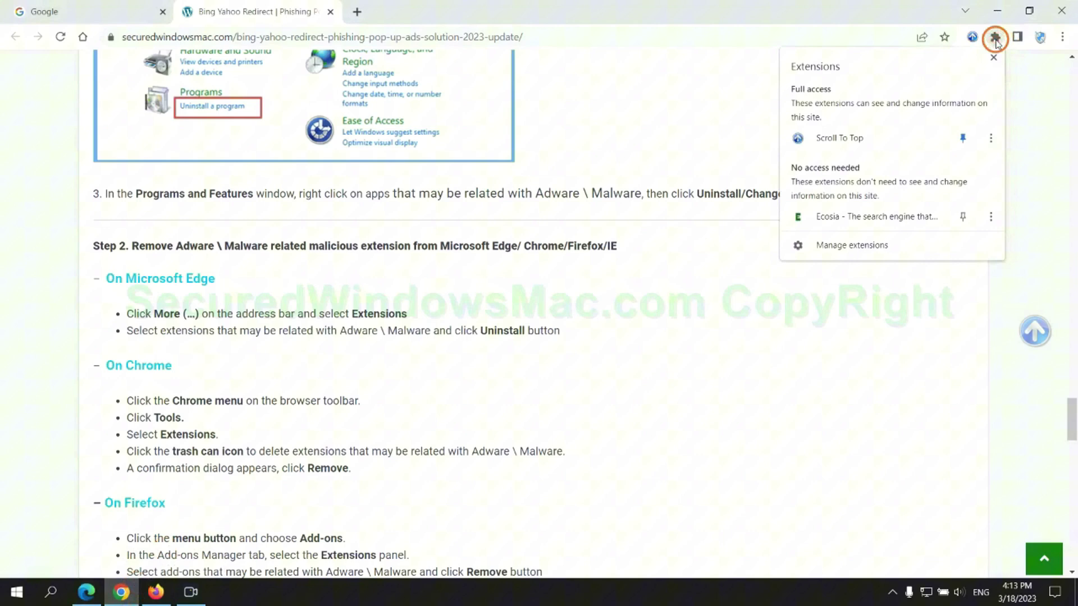
pyautogui.click(873, 247)
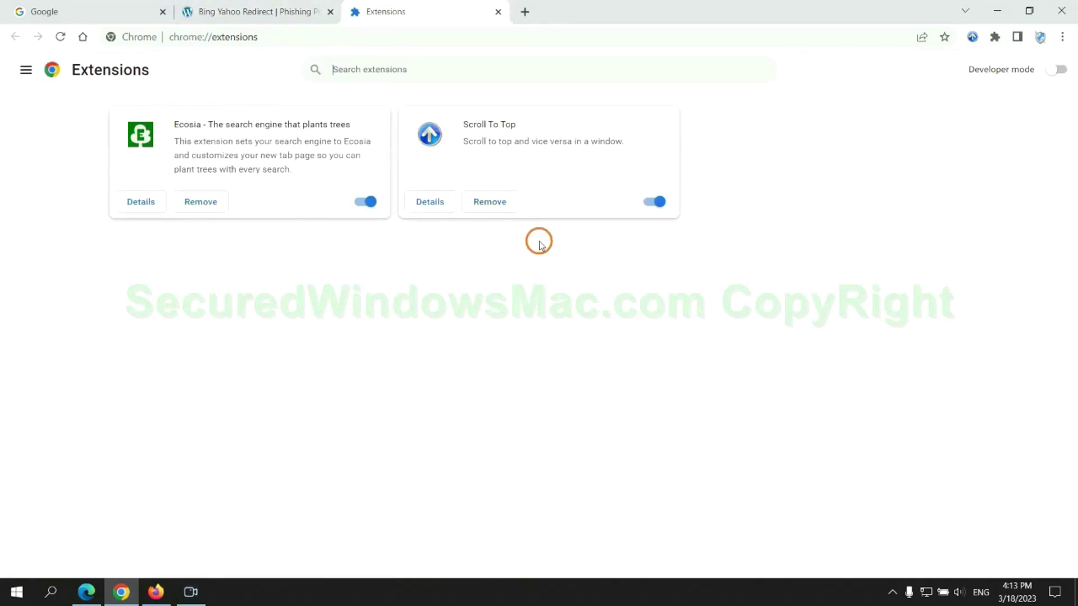
pyautogui.click(201, 200)
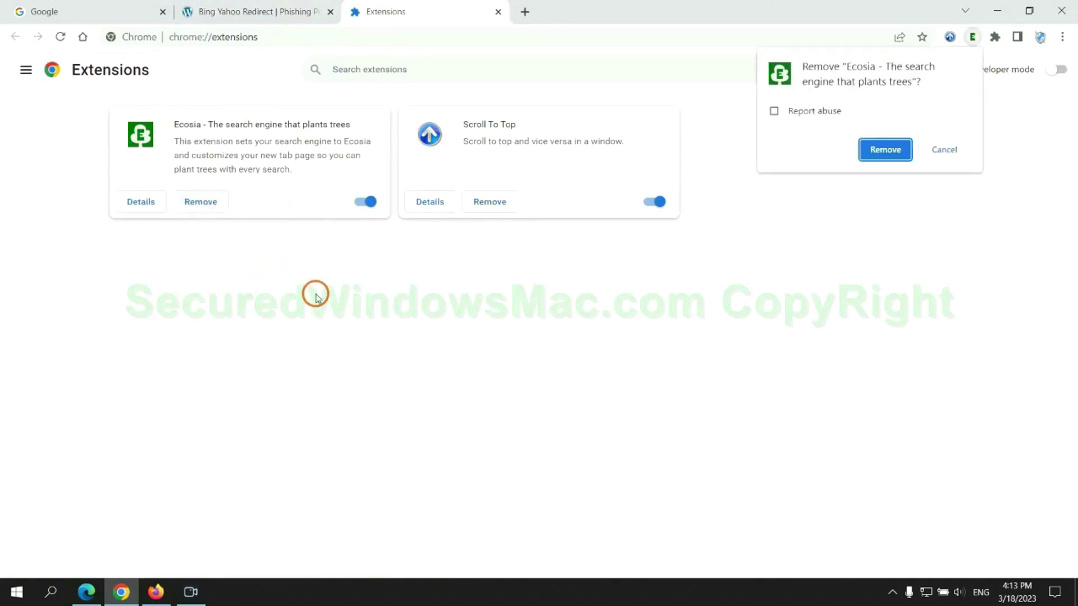
pyautogui.click(903, 160)
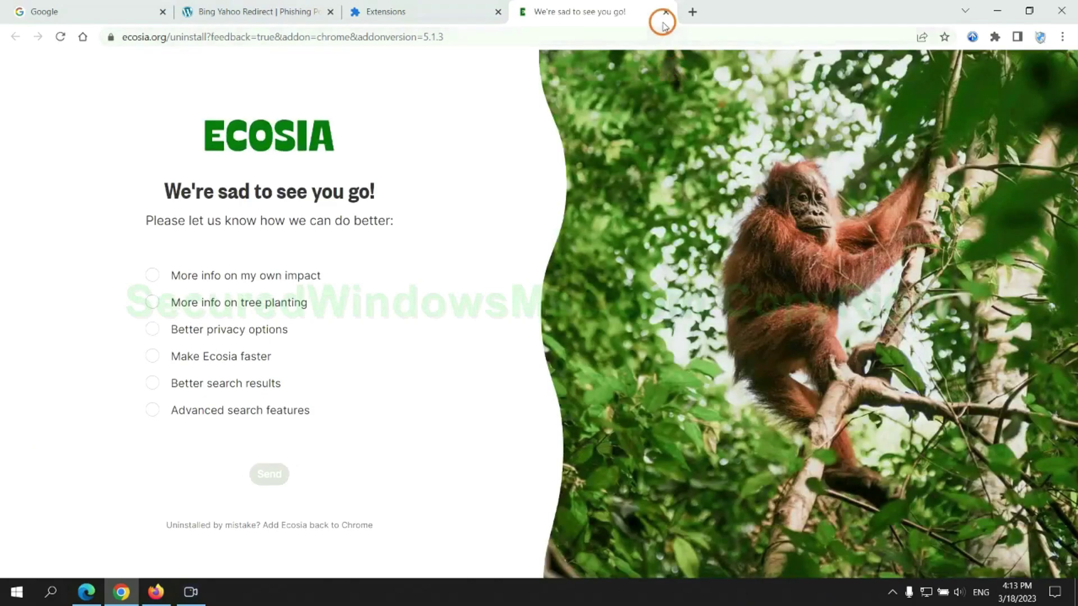
pyautogui.click(666, 12)
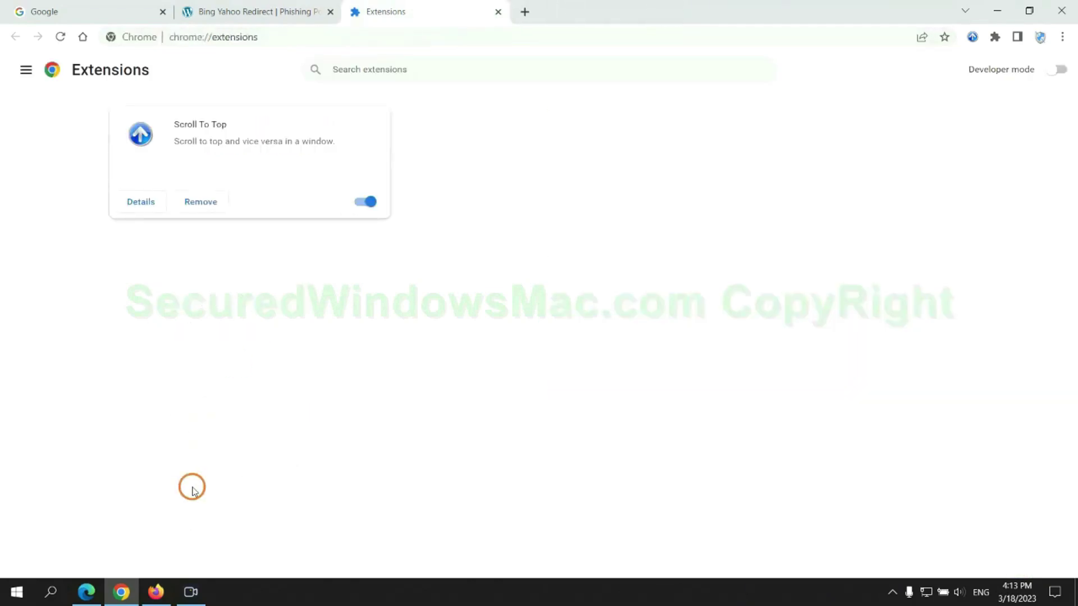
# - Remove the Enhancer for YouTube™ extension from Firefox through the Add-ons Manager
pyautogui.click(179, 580)
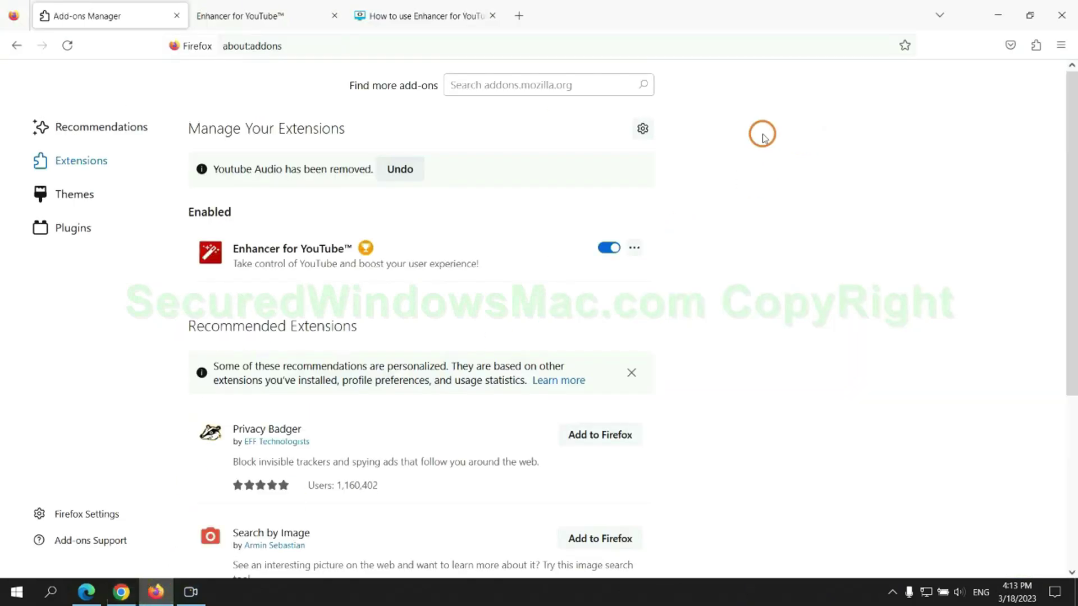
pyautogui.click(1035, 49)
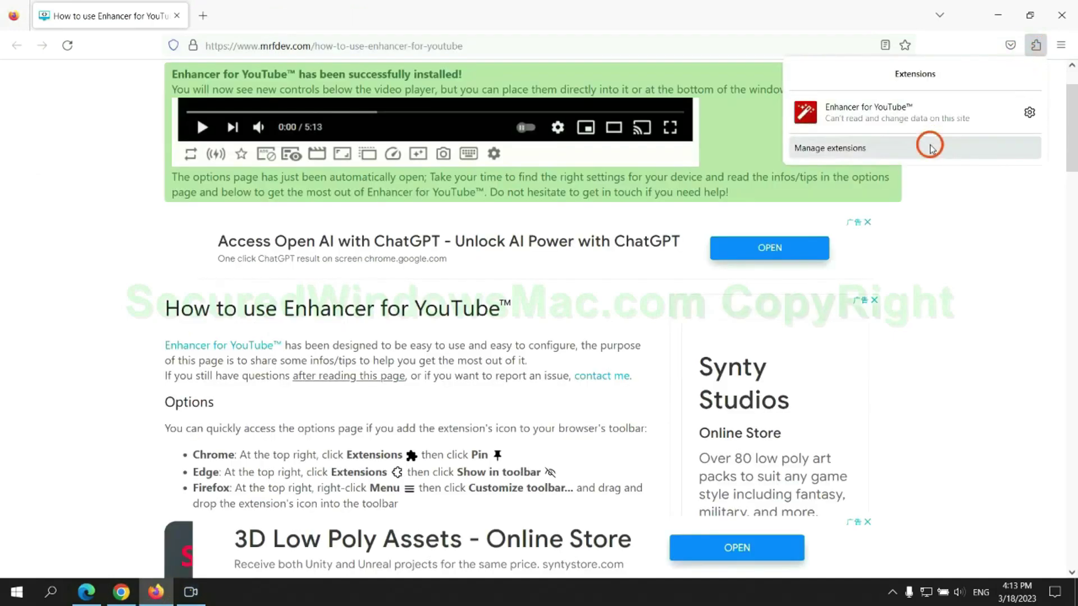
pyautogui.click(931, 143)
pyautogui.click(634, 206)
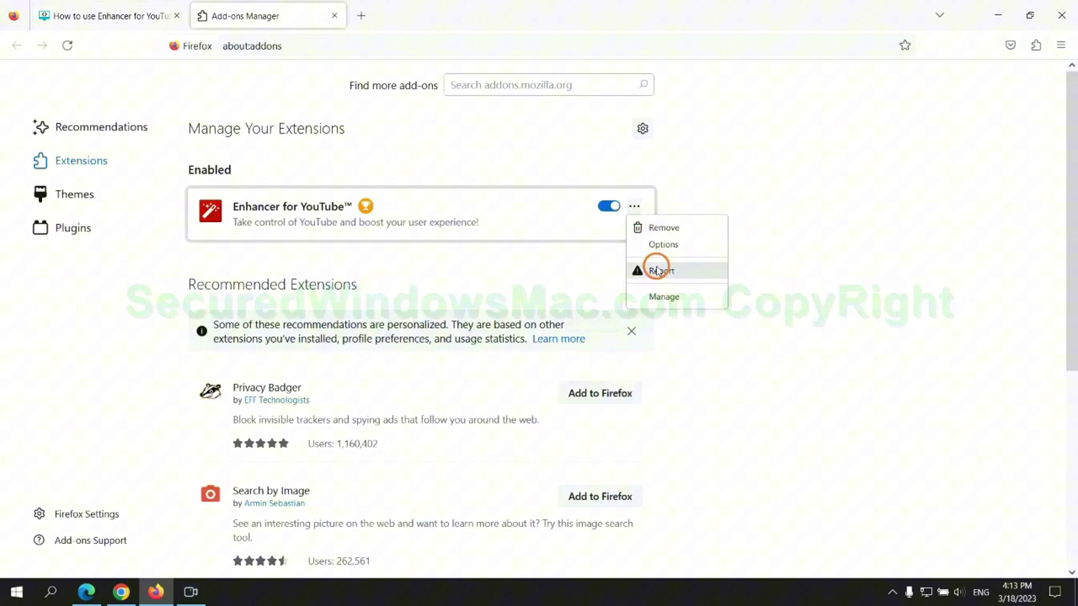
pyautogui.click(664, 227)
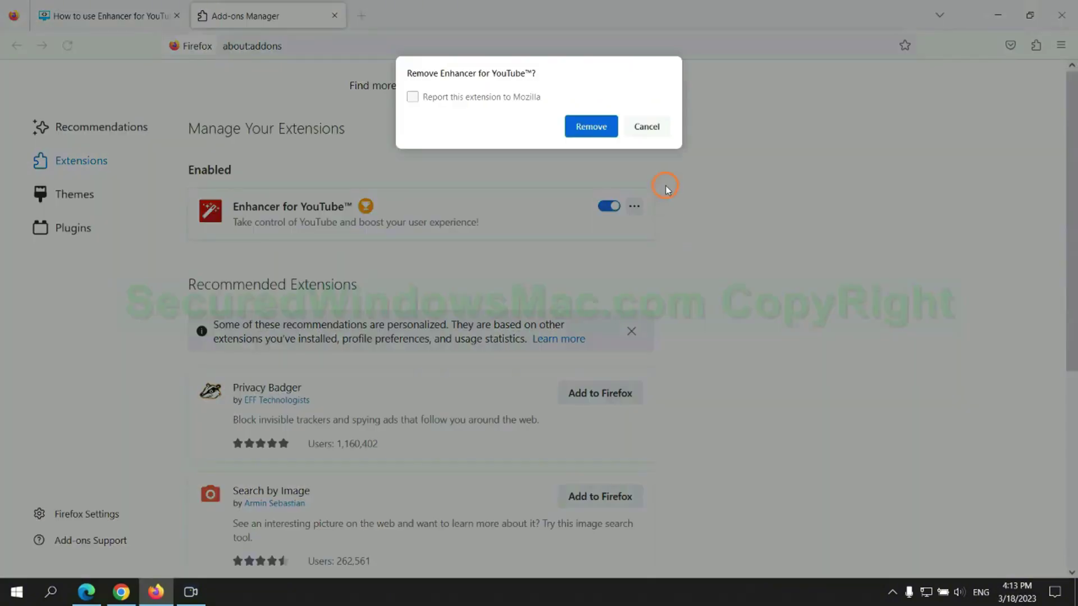
pyautogui.click(591, 127)
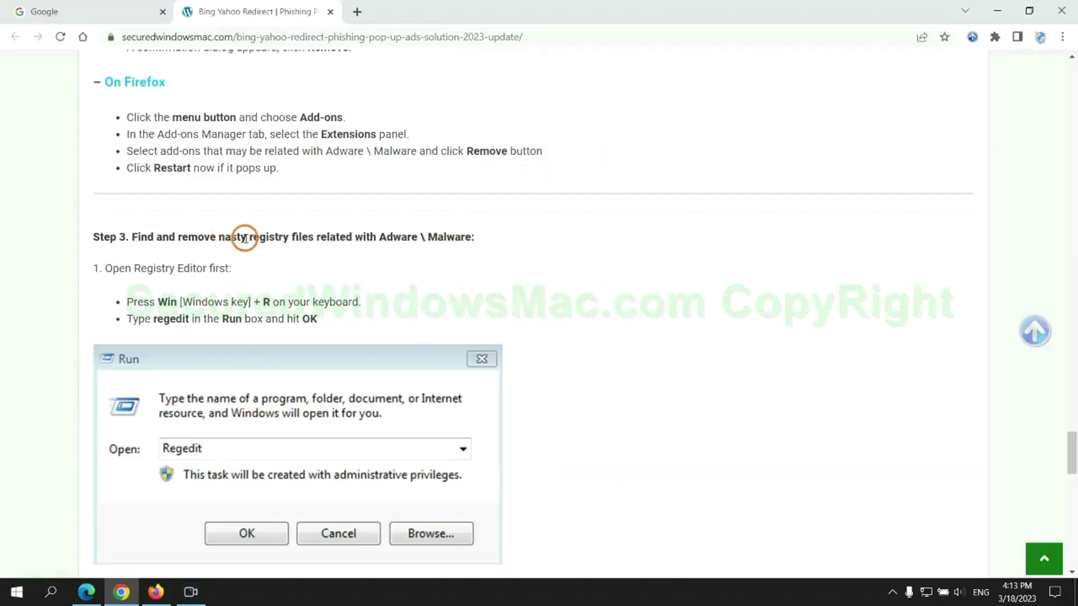
# - Scroll the guide to its Step 3 registry instructions and type regedit into the Run box
pyautogui.moveTo(249, 237); pyautogui.dragTo(312, 264)
pyautogui.click(312, 264)
pyautogui.scroll(-3, 303, 252)
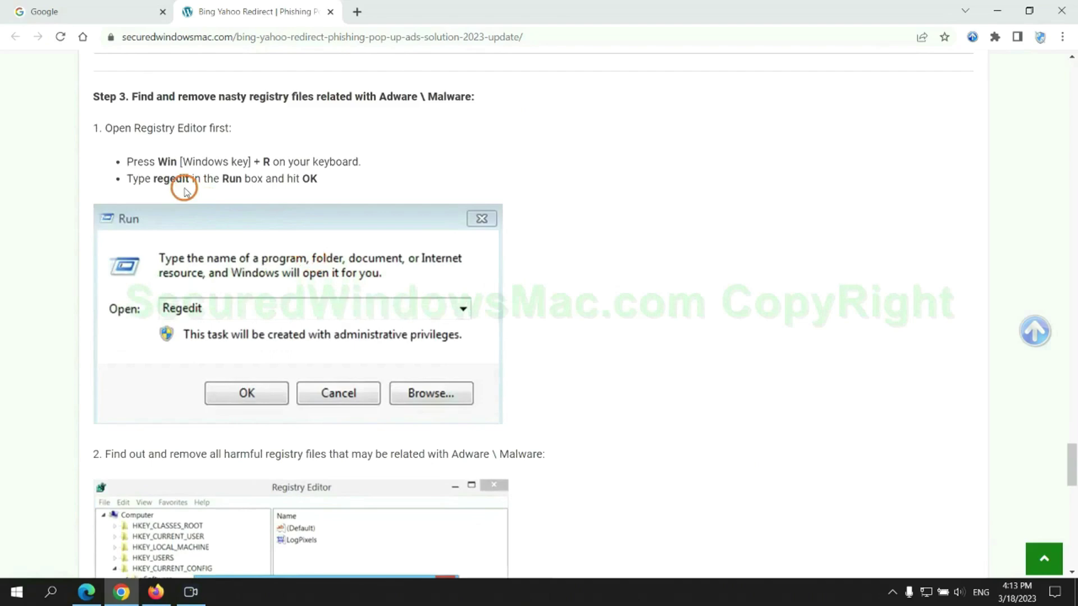
pyautogui.press('super+r')
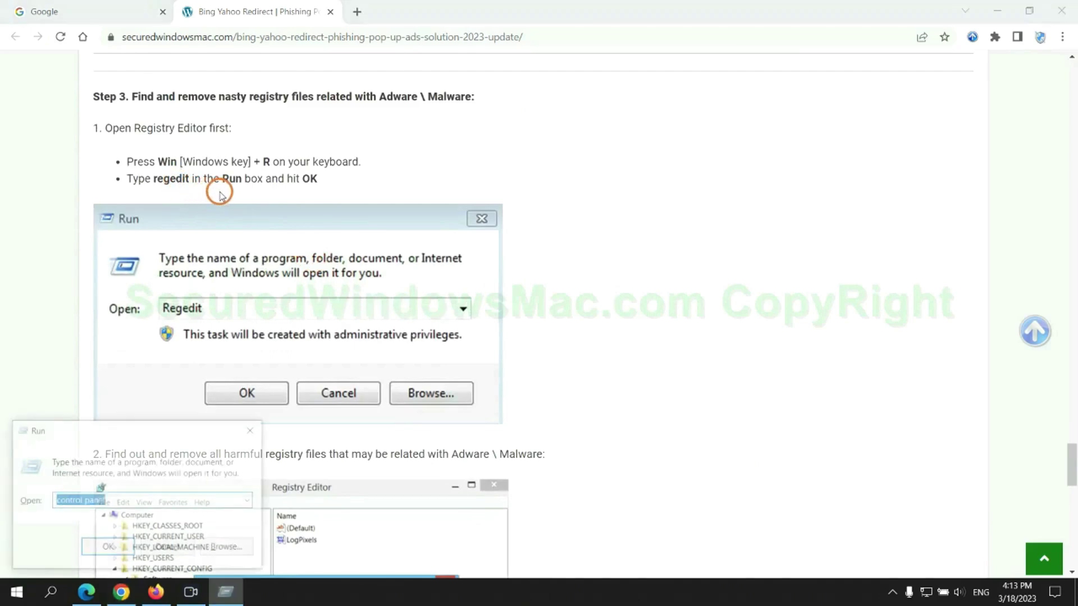
pyautogui.write('reg')
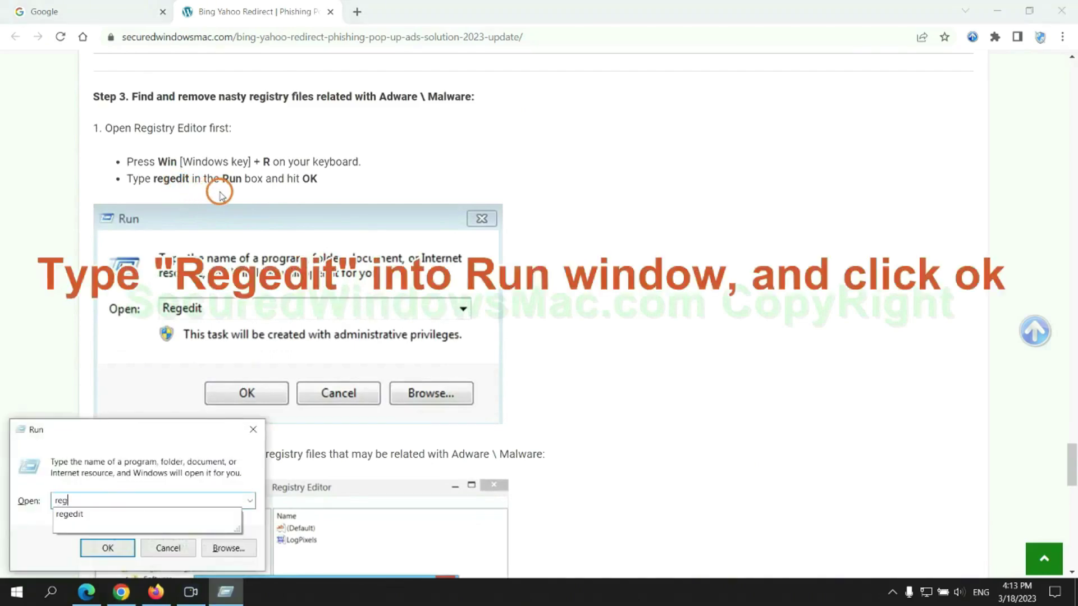
pyautogui.write('edit')
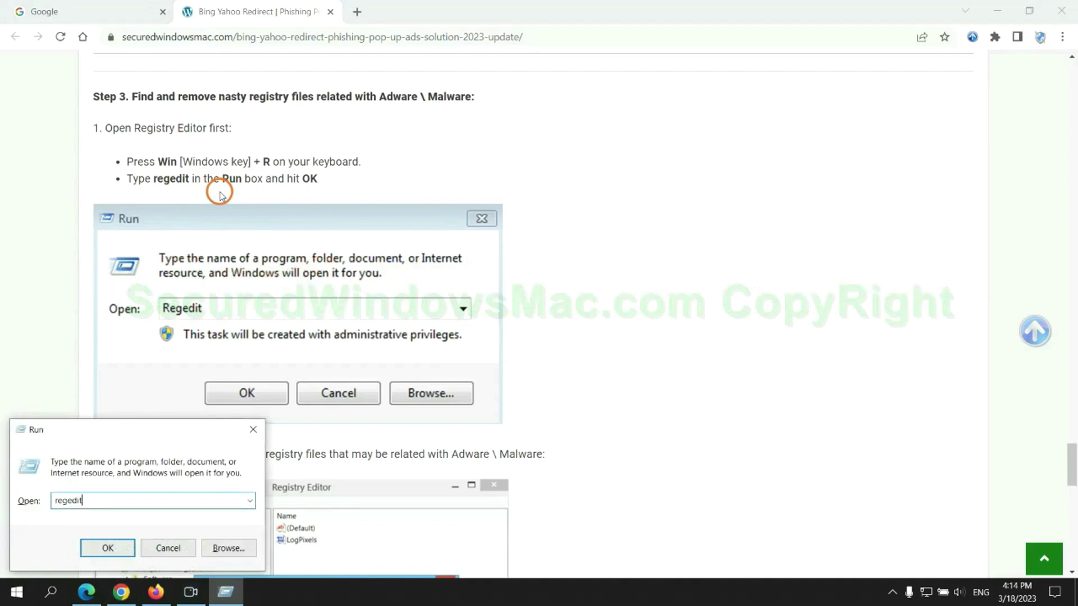
# - Launch Registry Editor, search for 'App', and right-click the StoreAppsOnTaskbar value it finds
pyautogui.press('Return')
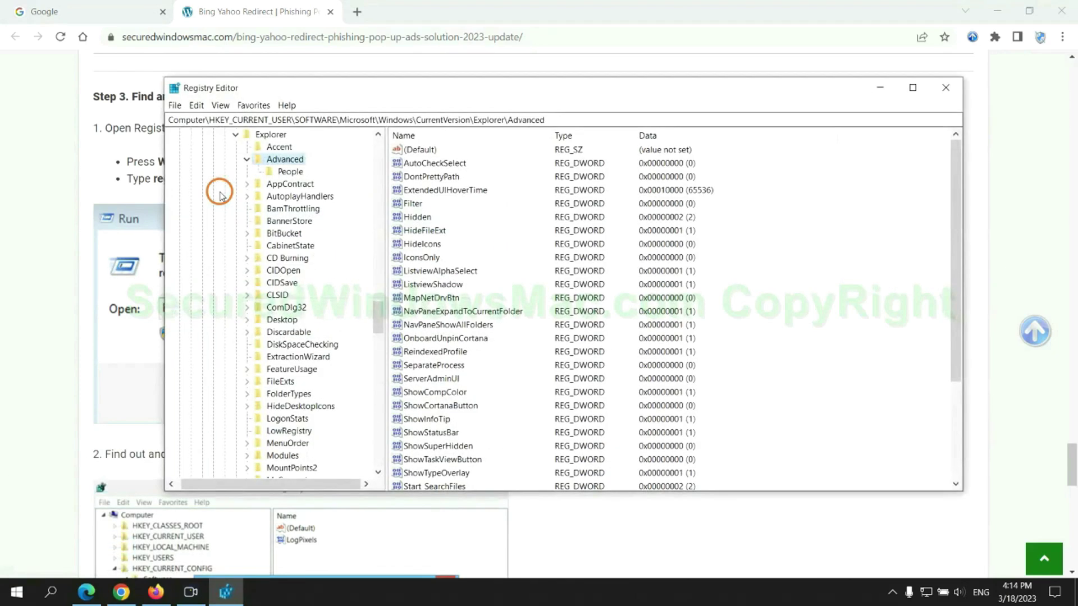
pyautogui.click(195, 105)
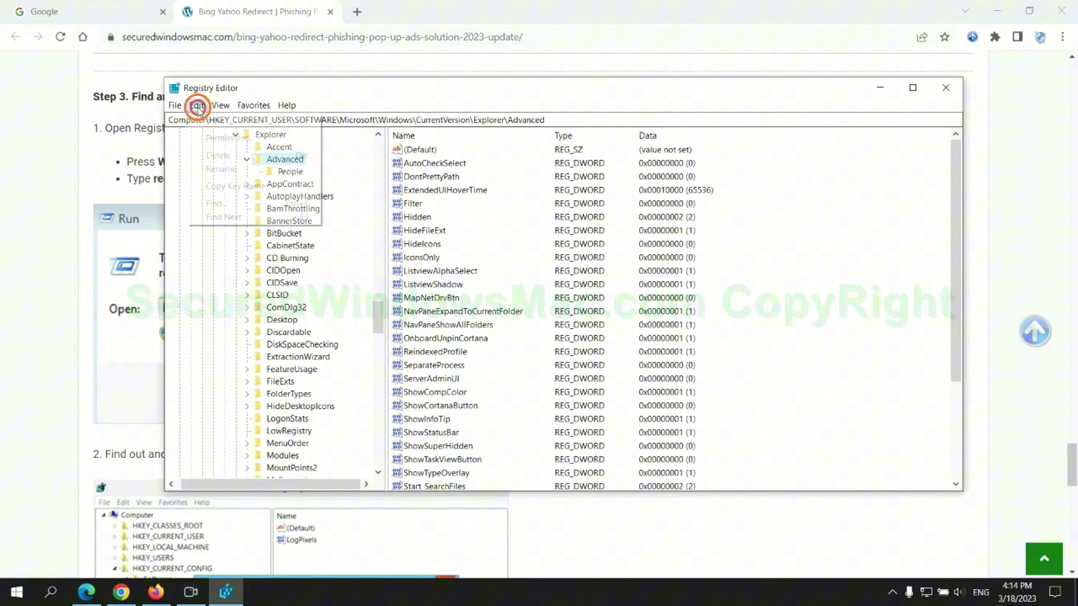
pyautogui.click(233, 202)
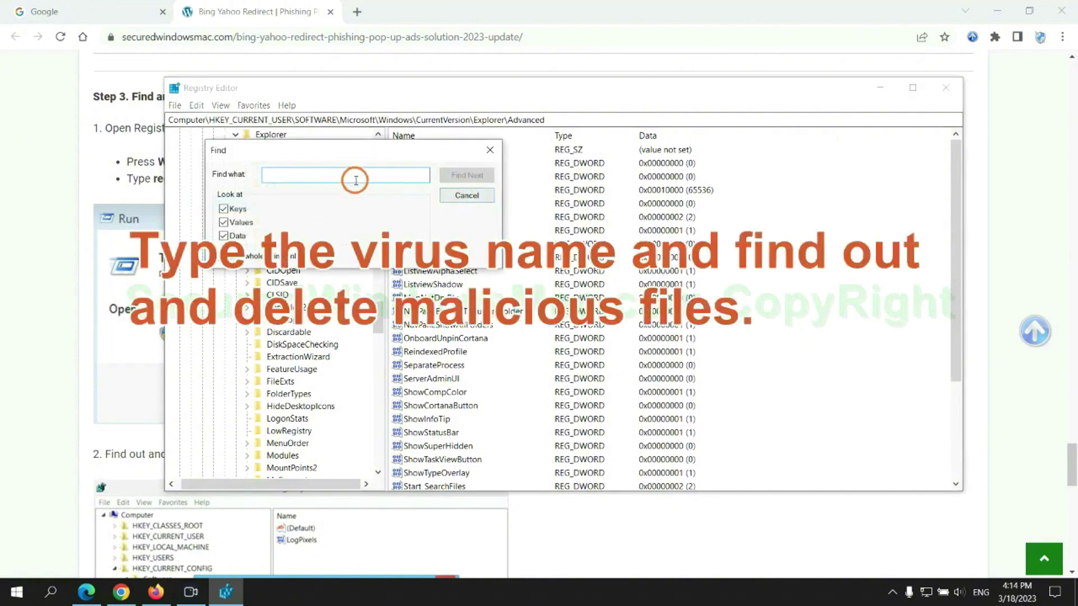
pyautogui.write('Apps')
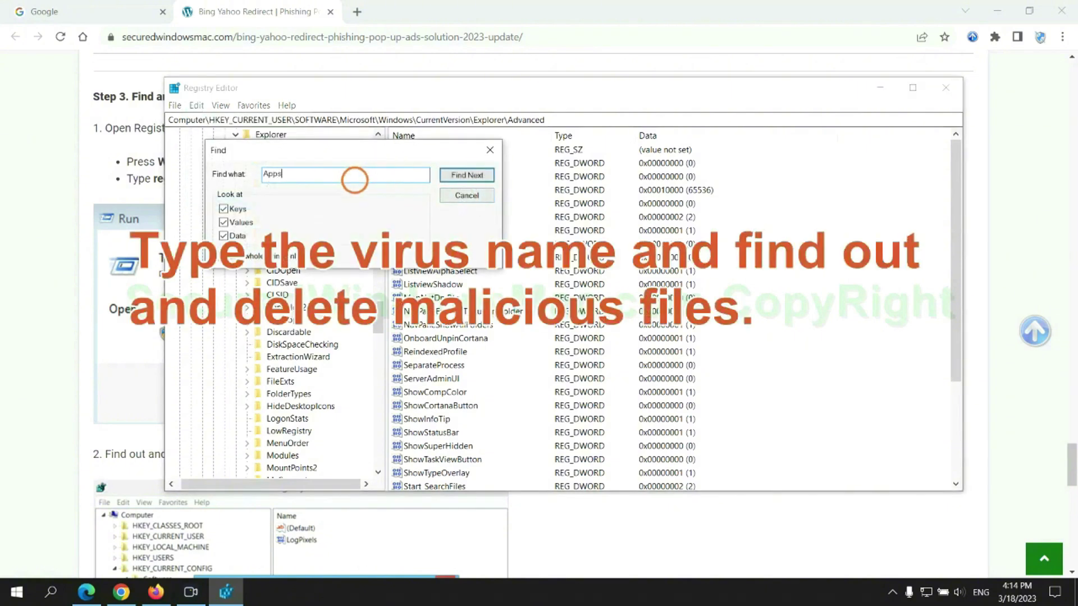
pyautogui.press('Return')
pyautogui.scroll(-2, 619, 365)
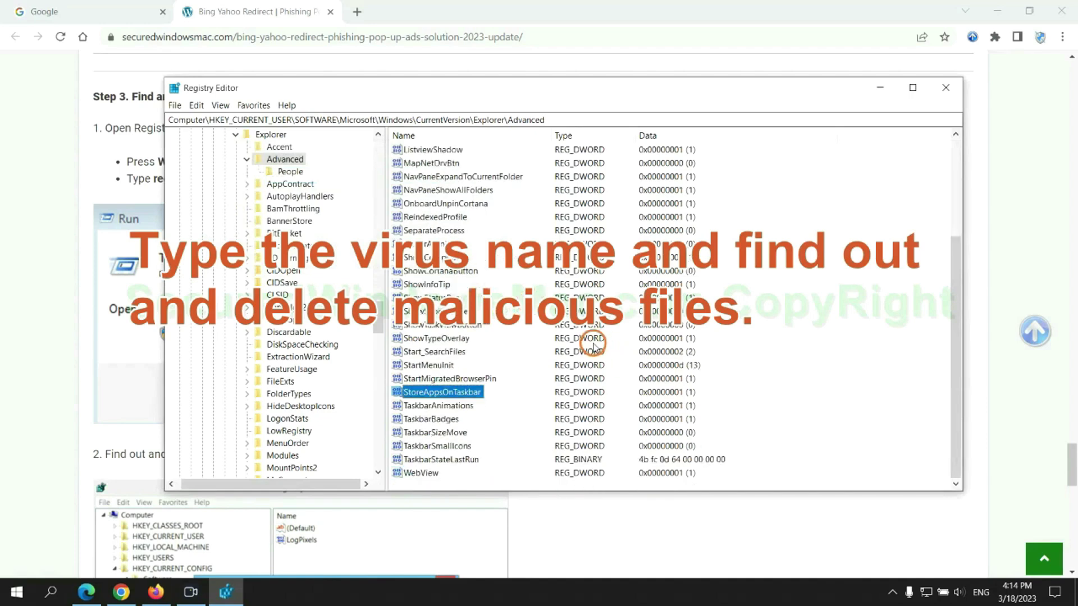
pyautogui.rightClick(474, 393)
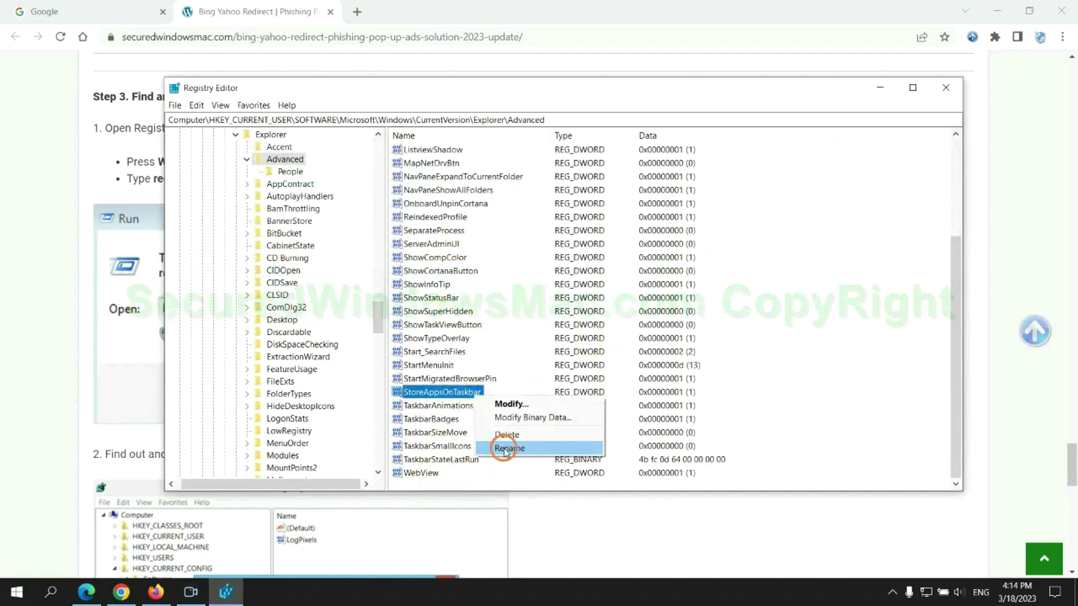
# - Delete the StoreAppsOnTaskbar value, then scroll the guide to Step 4 and mark 'Reset'
pyautogui.click(508, 435)
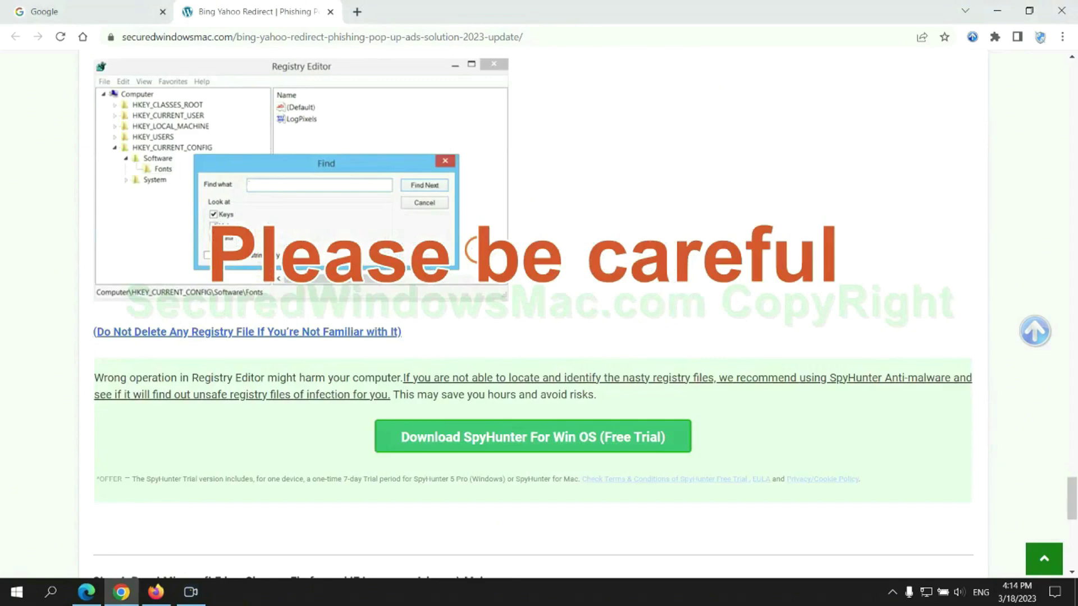
pyautogui.scroll(-1, 474, 251)
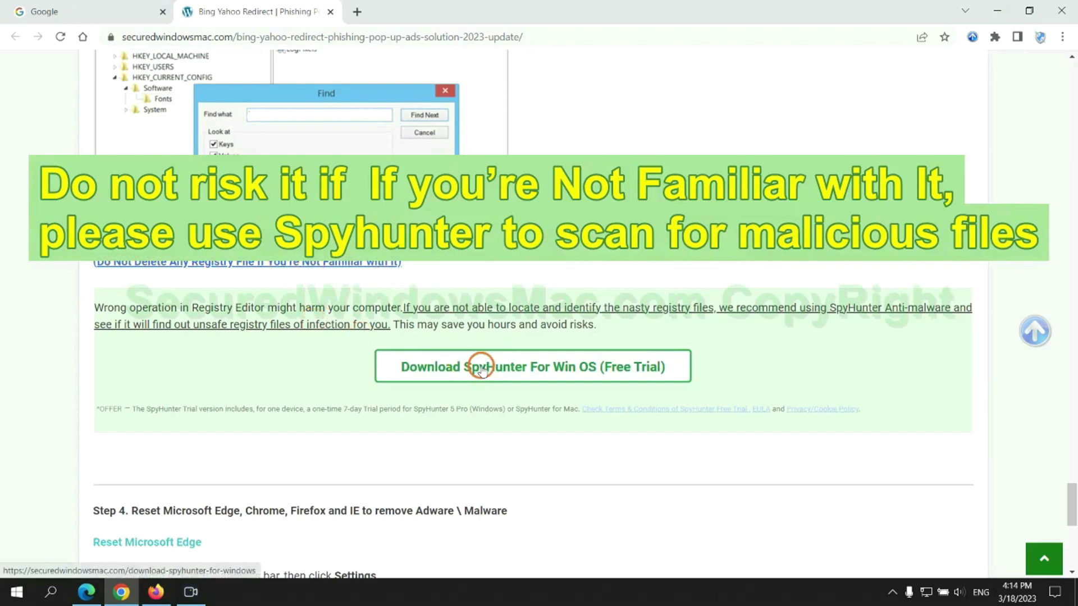
pyautogui.scroll(-6, 480, 370)
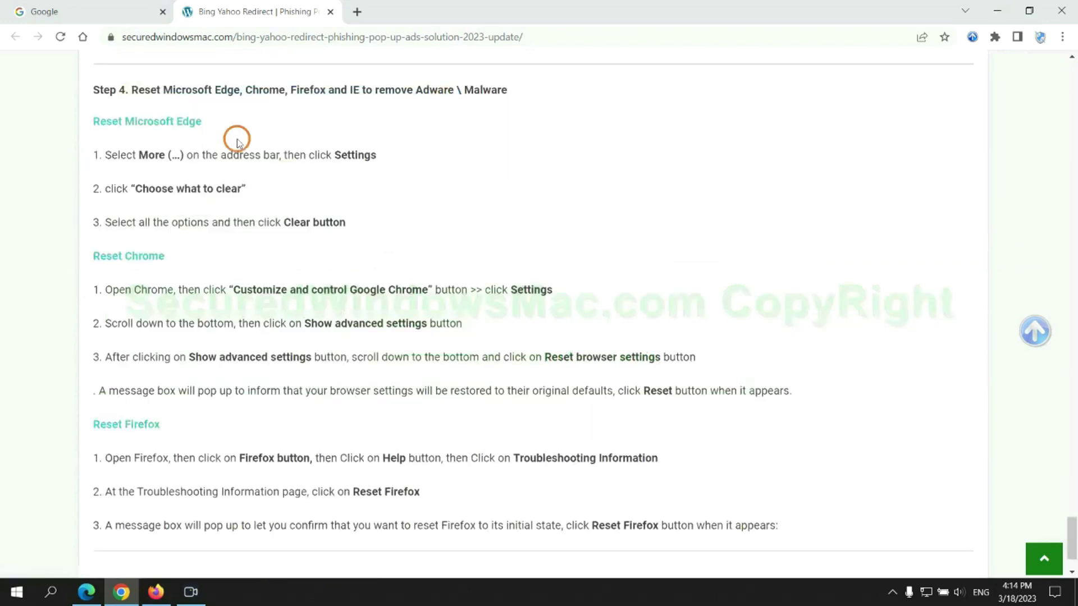
pyautogui.doubleClick(143, 88)
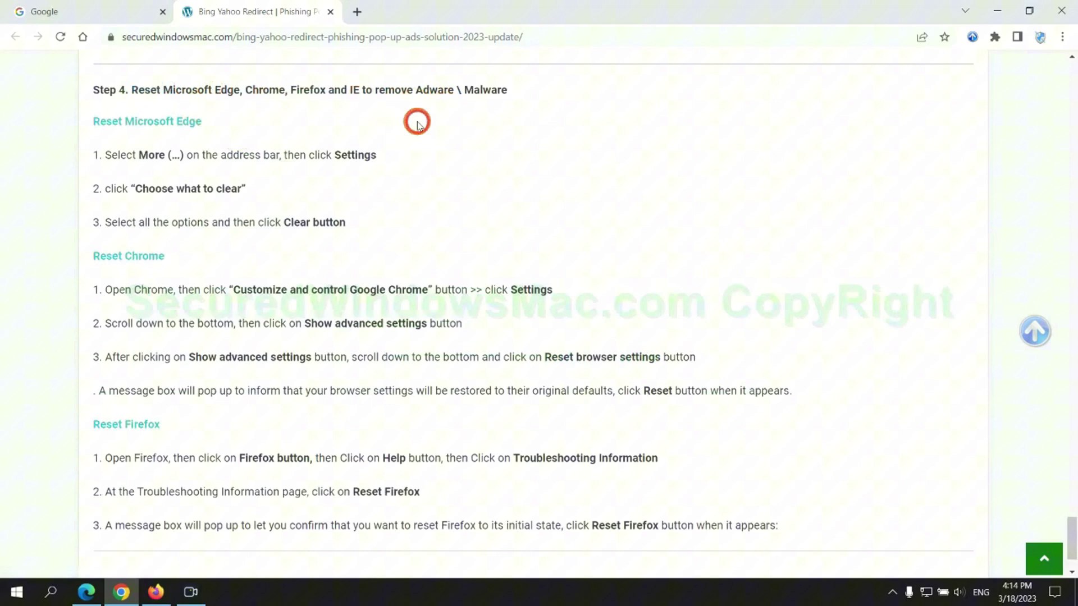
# - Clear Edge's browsing history, download history, cookies and cached files for All time
pyautogui.click(86, 591)
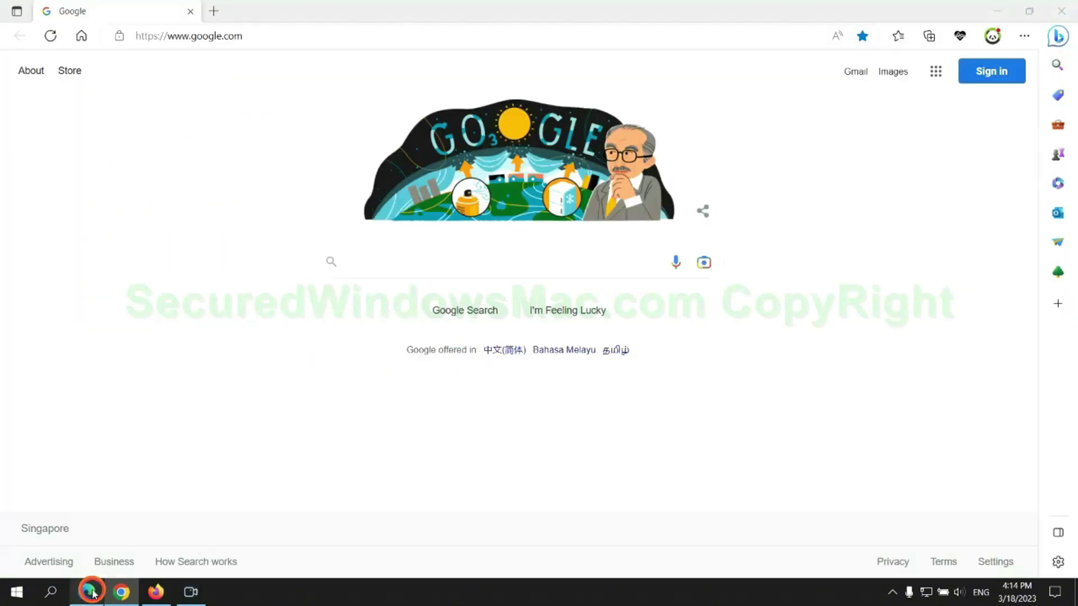
pyautogui.click(1021, 38)
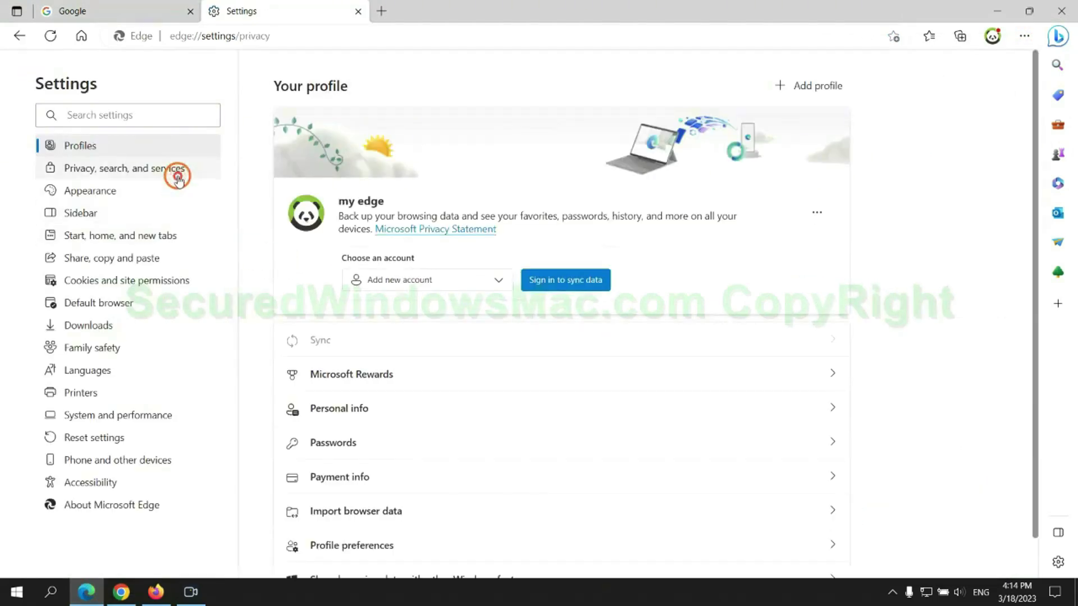
pyautogui.scroll(-4, 932, 387)
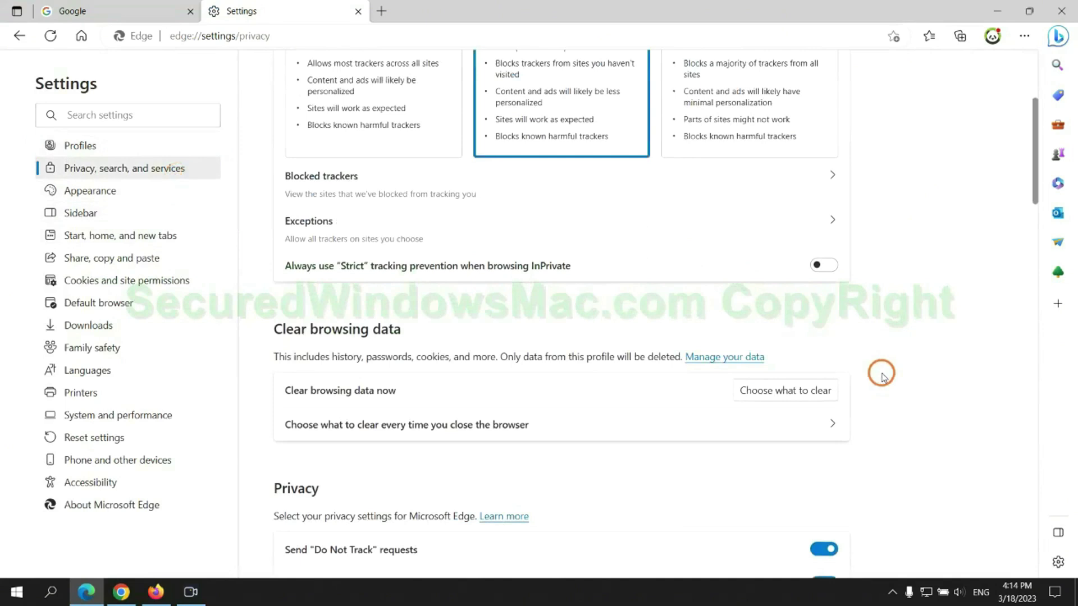
pyautogui.click(800, 393)
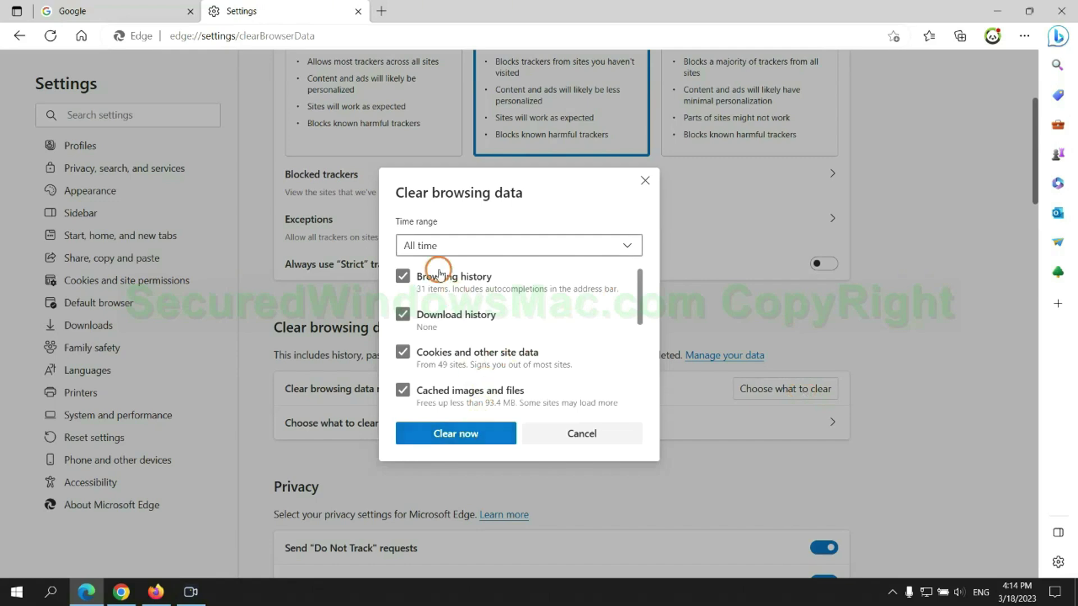
pyautogui.click(121, 592)
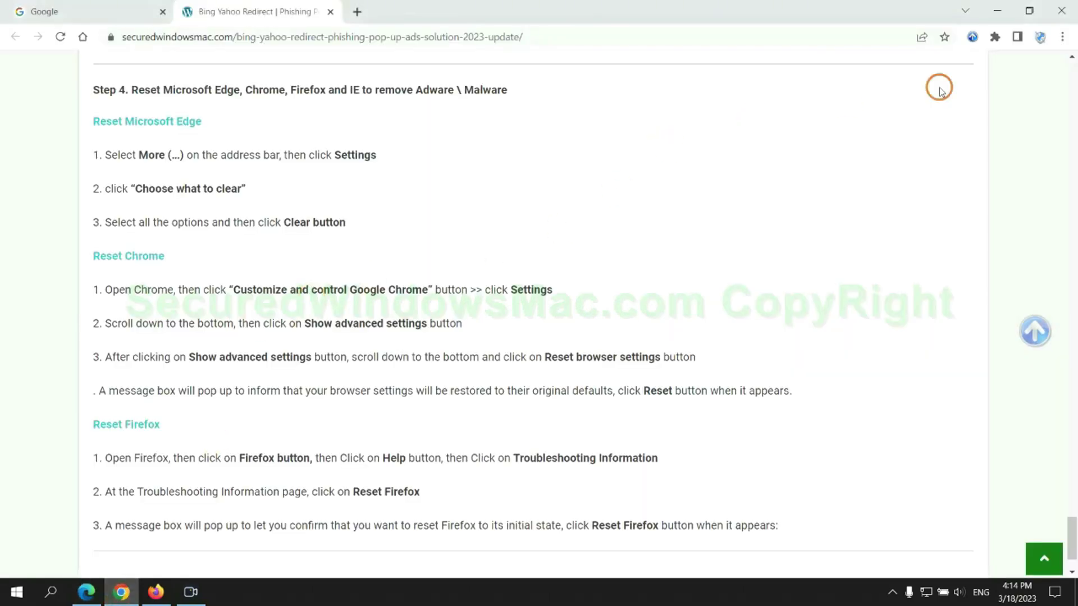
# - Search Chrome's settings for 'reset' and choose Restore settings to their original defaults
pyautogui.click(1062, 39)
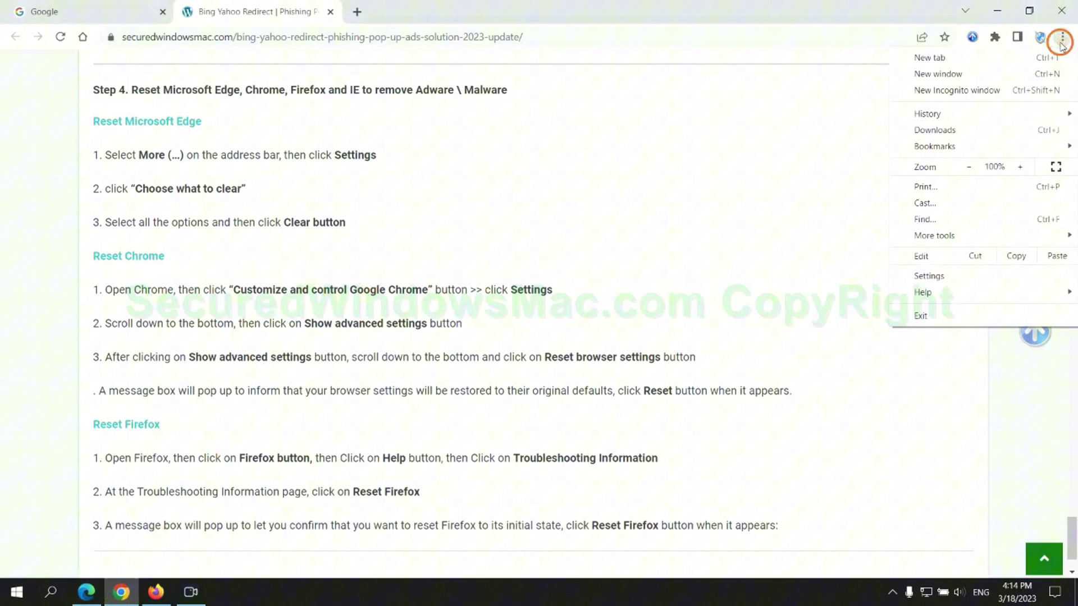
pyautogui.click(937, 274)
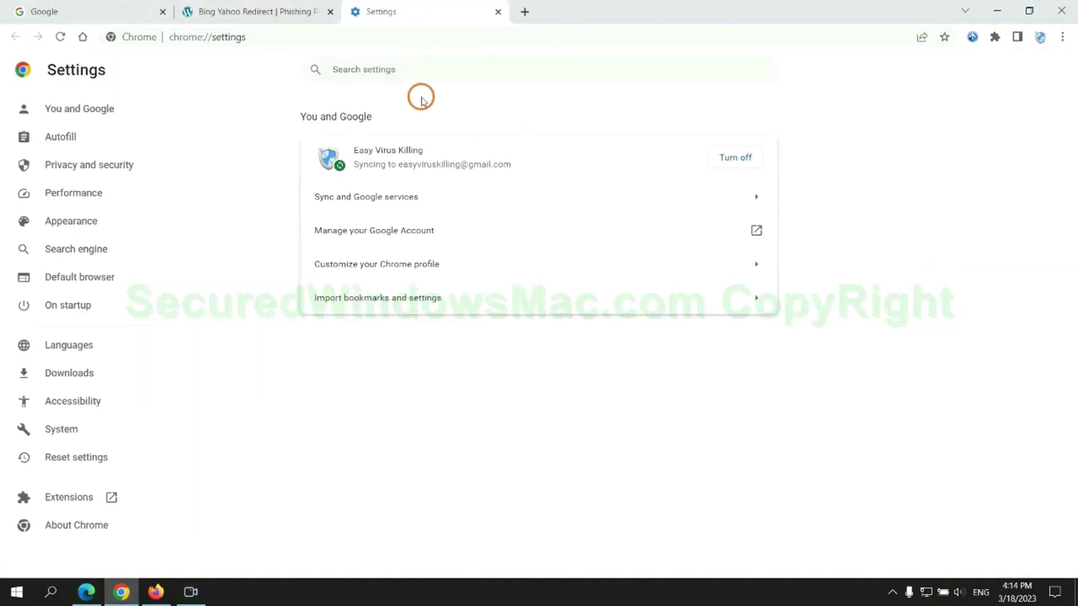
pyautogui.write('reset')
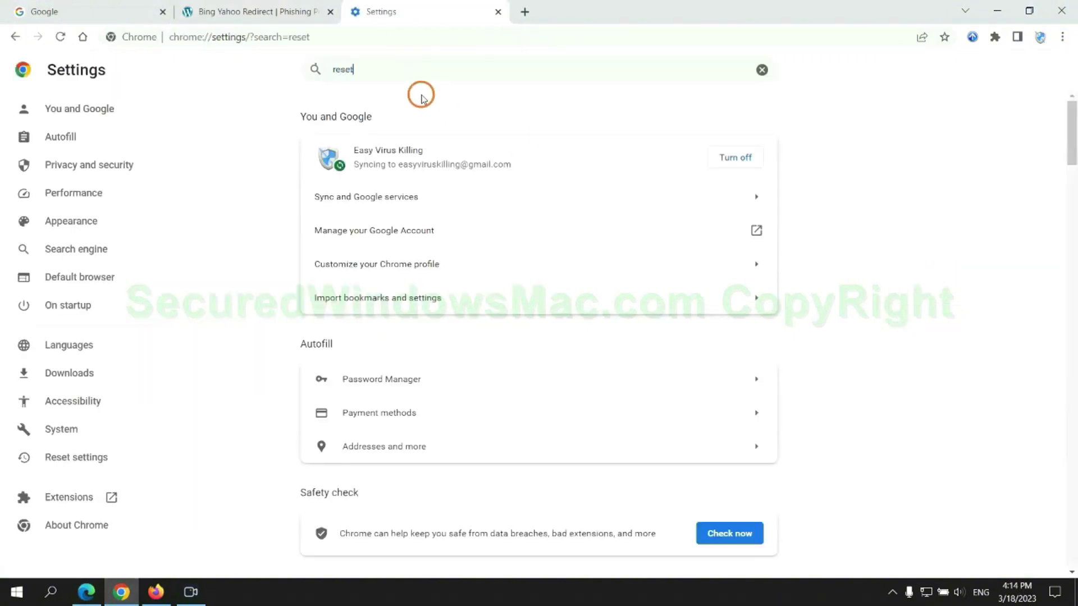
pyautogui.click(566, 375)
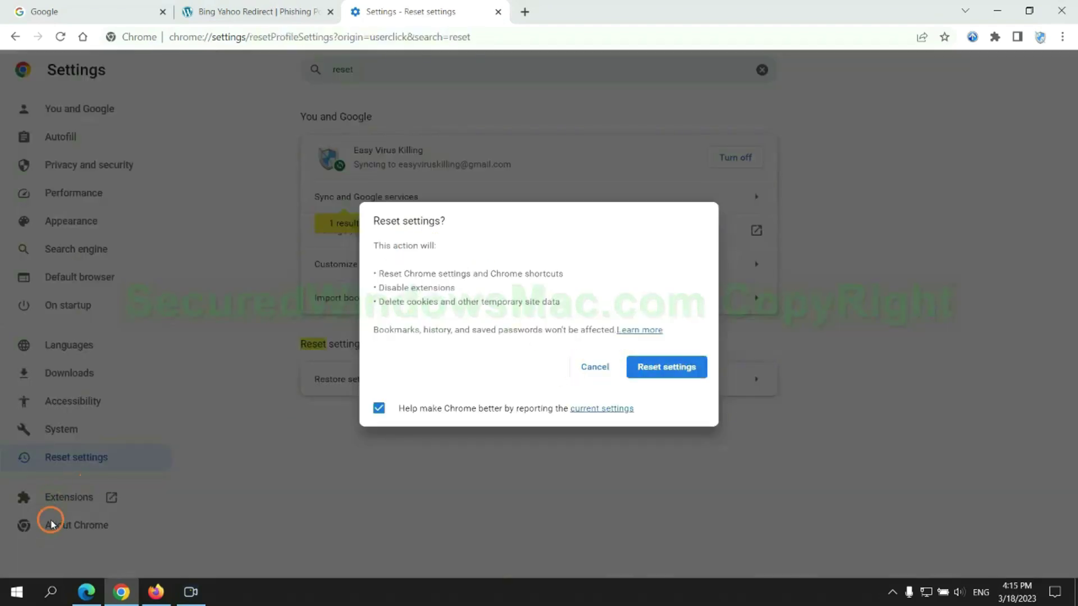
pyautogui.click(154, 591)
# - Refresh Firefox from its troubleshooting information page, then mark 'If problems remain' in the guide
pyautogui.click(1059, 47)
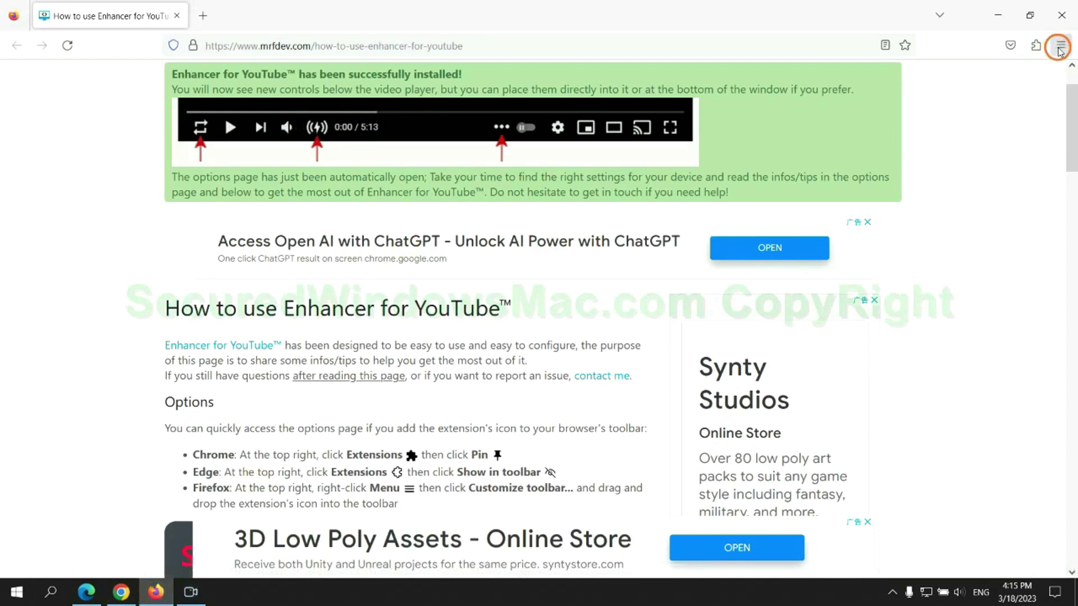
pyautogui.click(905, 432)
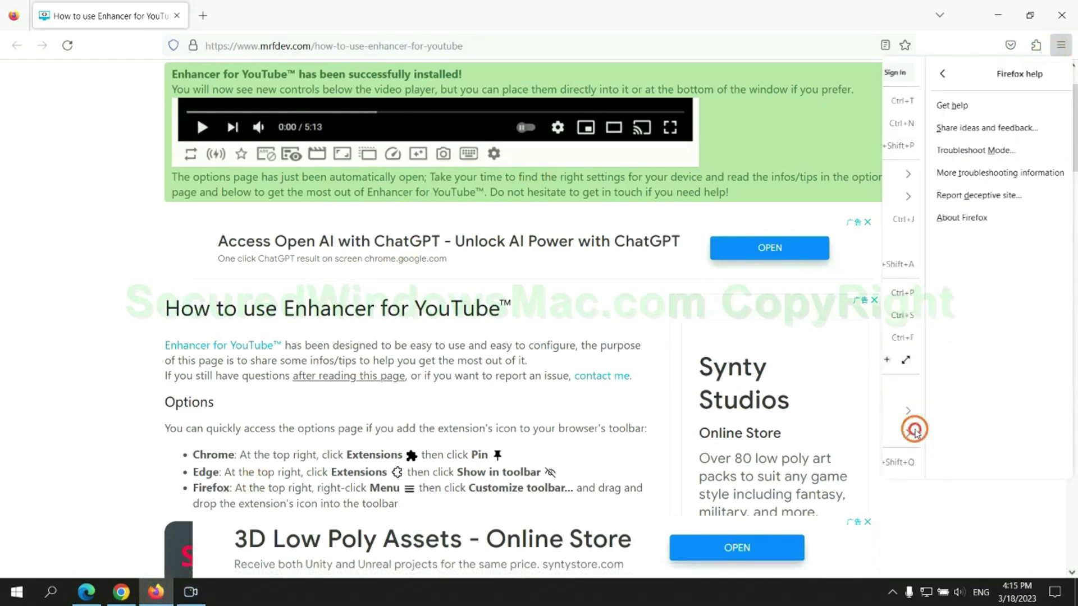
pyautogui.click(960, 171)
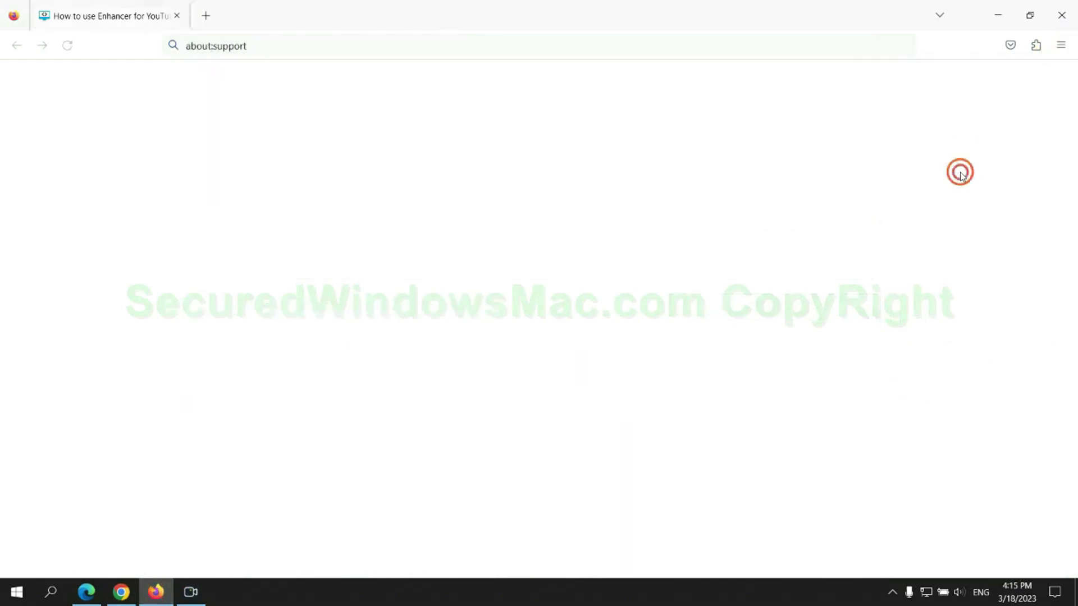
pyautogui.click(746, 163)
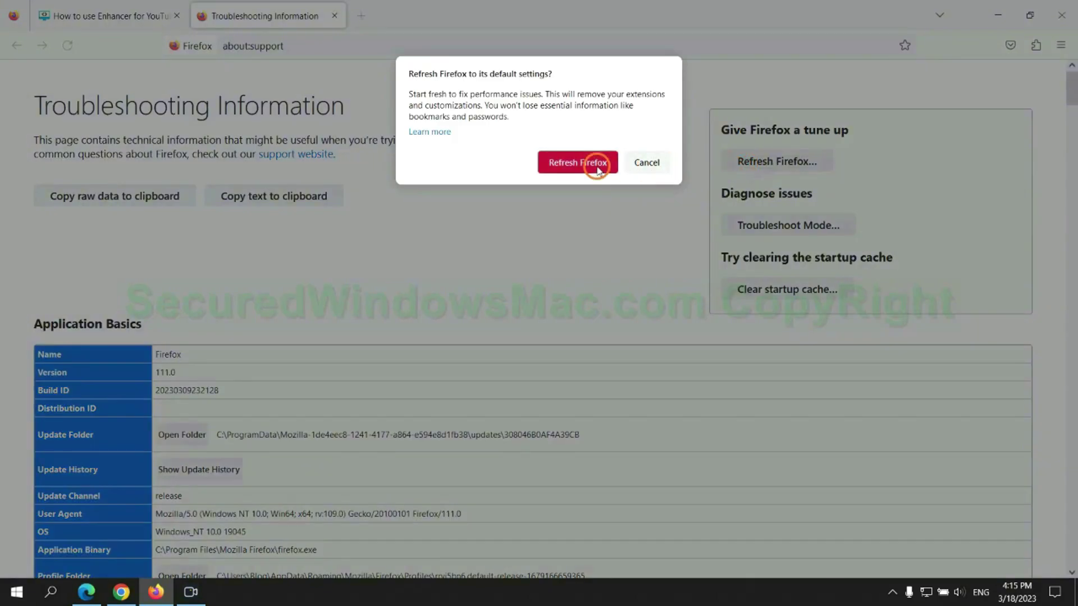
pyautogui.click(120, 592)
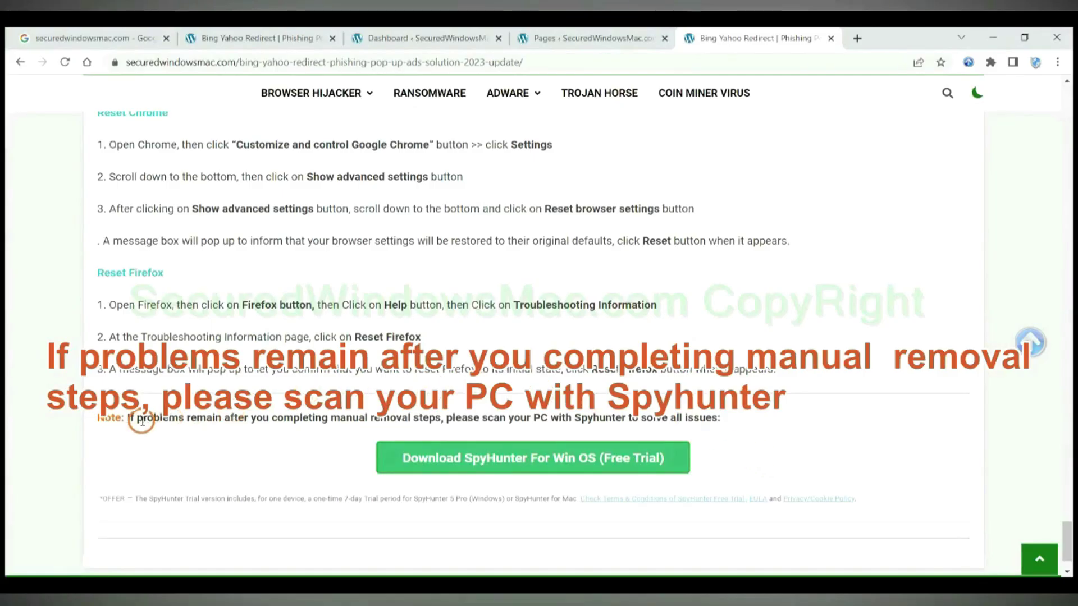
pyautogui.moveTo(136, 419); pyautogui.dragTo(220, 423)
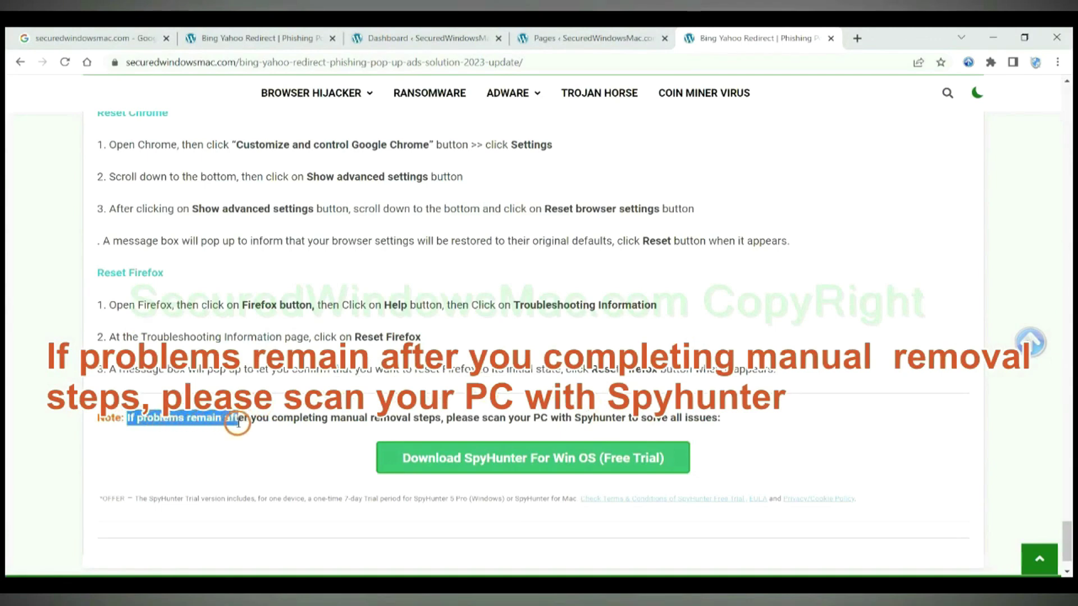